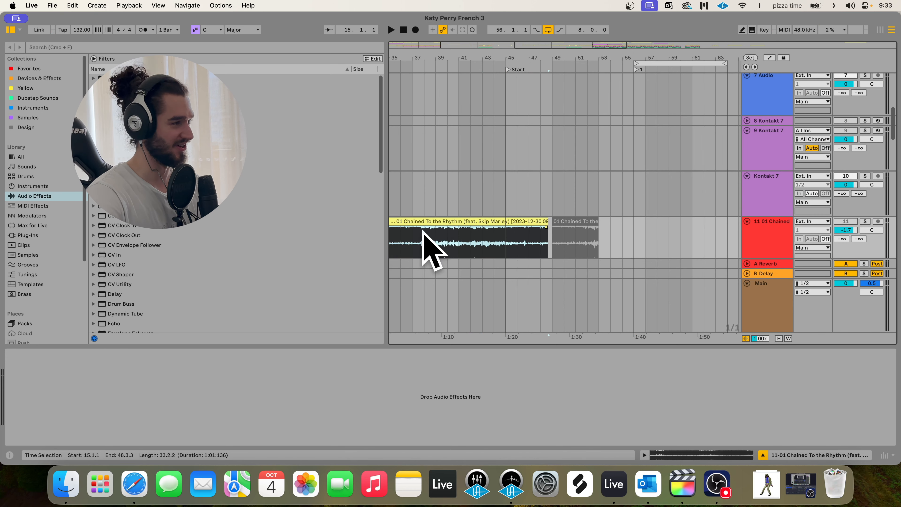
Step: Inspect the warp settings and waveform of the Chained To the Rhythm clip on track 11
scroll(422, 234, down, 2)
click(717, 455)
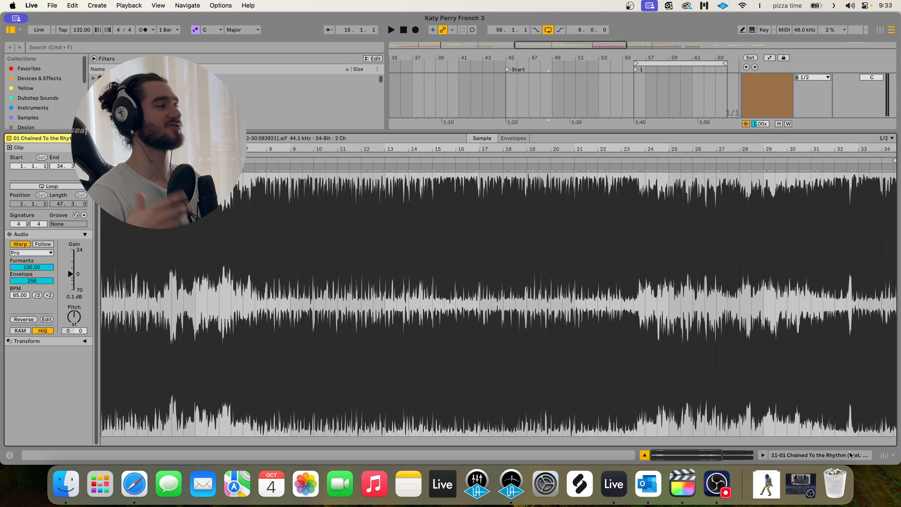
click(860, 458)
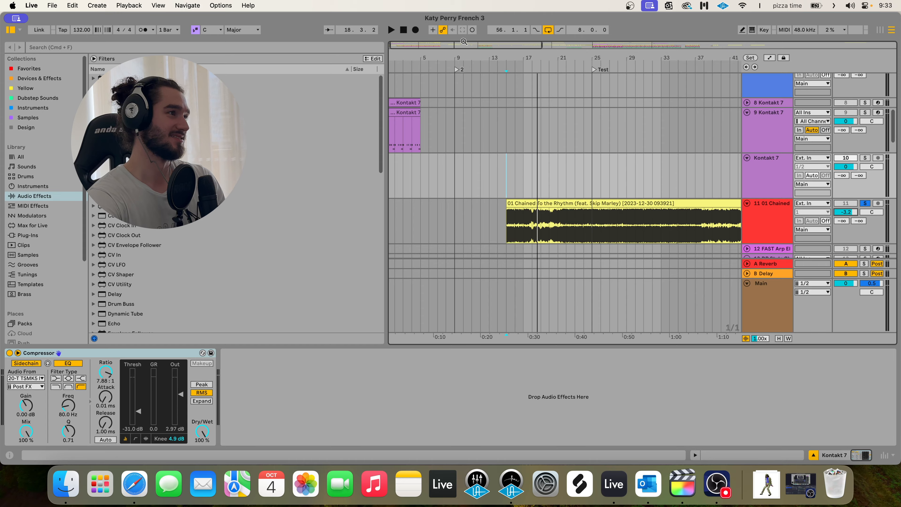
Step: Play the chopped Chained To the Rhythm clips on tracks 16 and 17 from the Start marker at bar 45
mouse_move(504, 56)
mouse_down()
mouse_move(493, 52)
mouse_move(509, 53)
mouse_up()
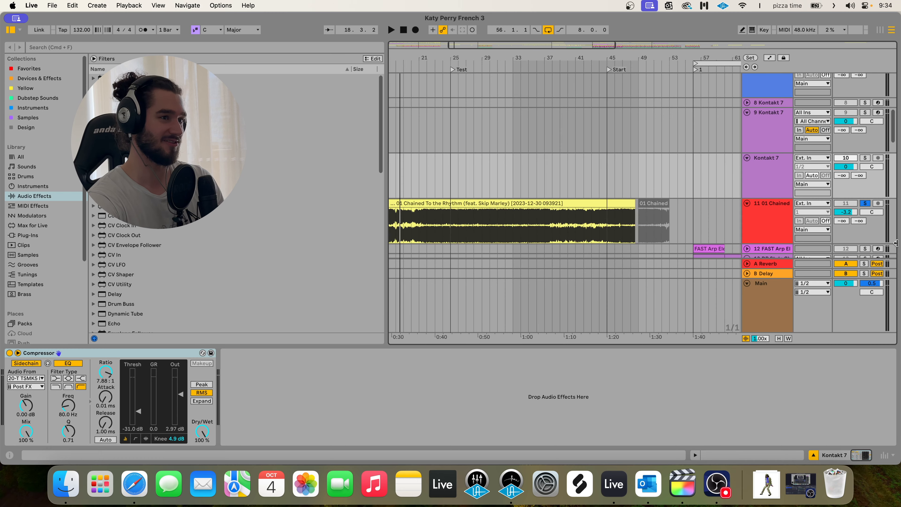
scroll(768, 207, down, 10)
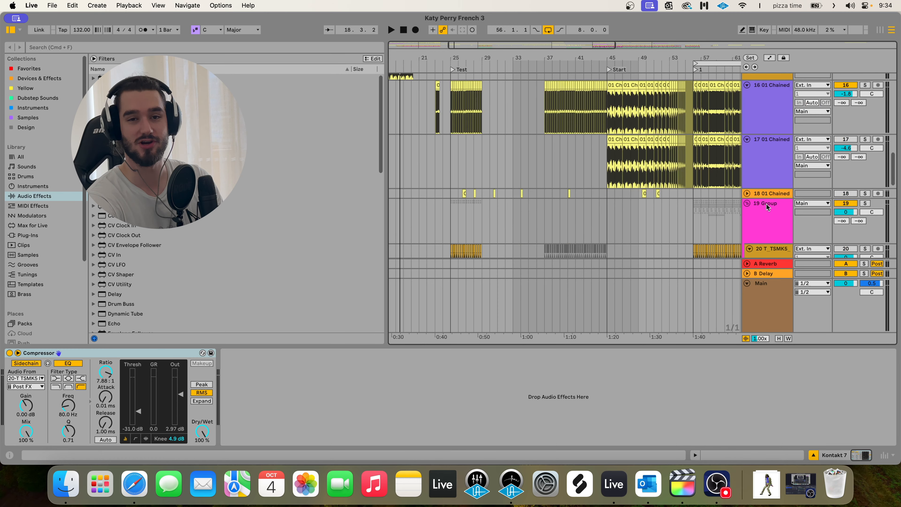
scroll(635, 169, up, 1)
click(602, 91)
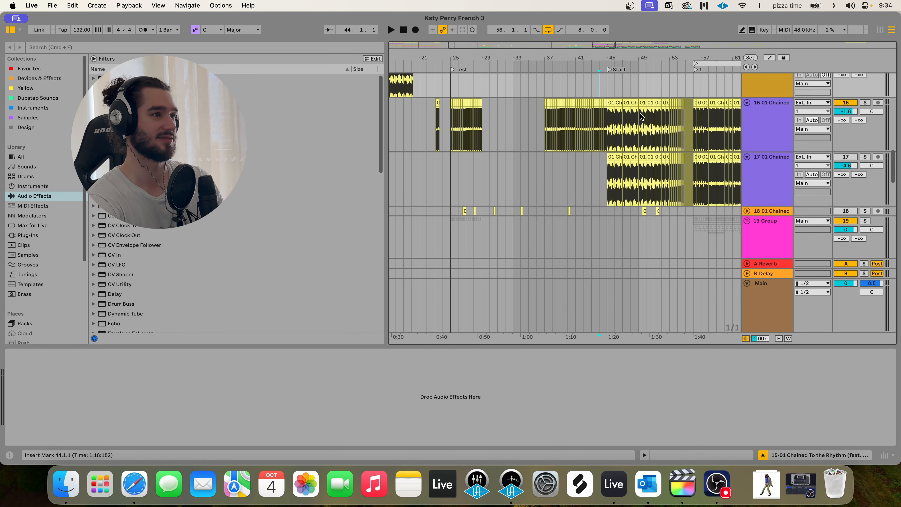
scroll(696, 167, down, 8)
key(space)
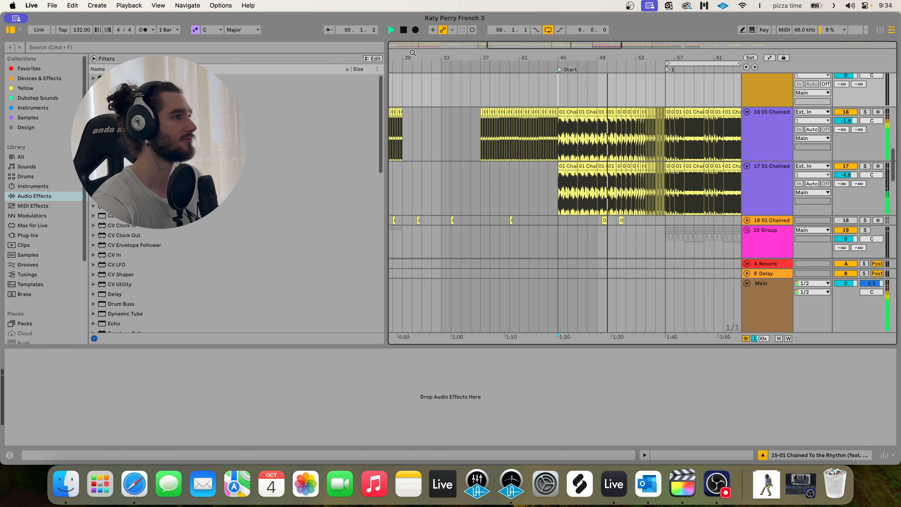
Step: Set up the arrangement for continuous playback, with follow on, loop off, and the browser and device view hidden
click(329, 30)
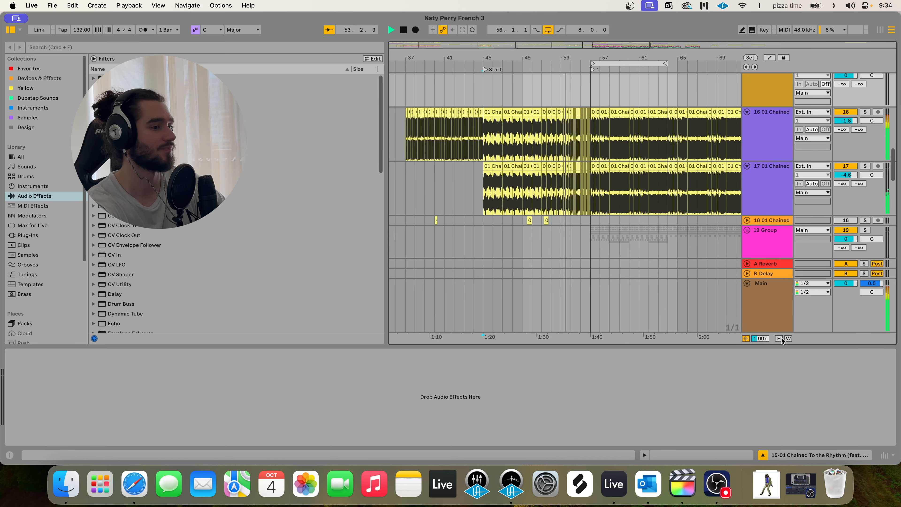
click(763, 455)
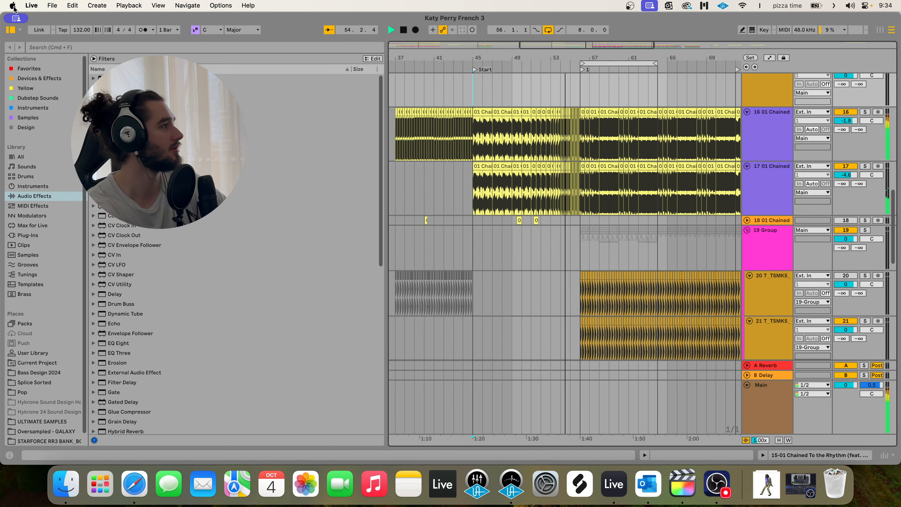
click(11, 31)
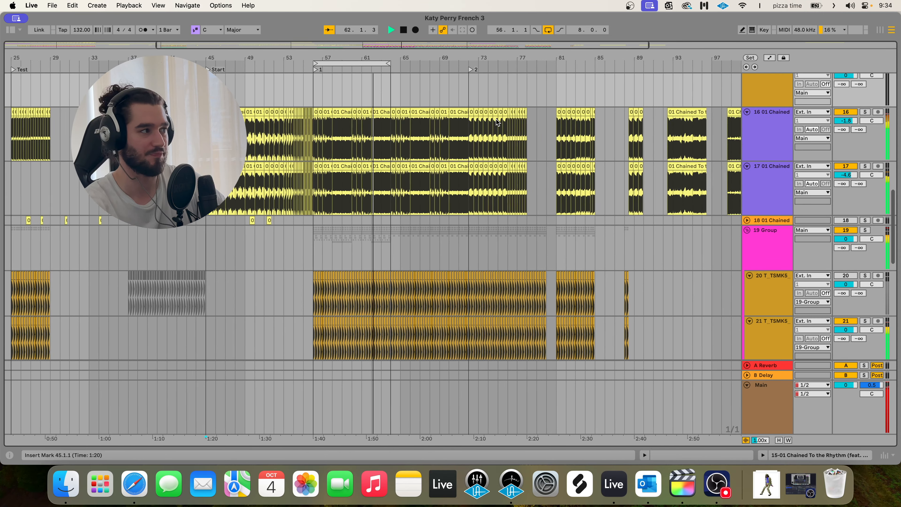
click(548, 30)
Step: Look over the drum tracks in and below the 19 Group during playback and stop the playback
scroll(375, 281, down, 10)
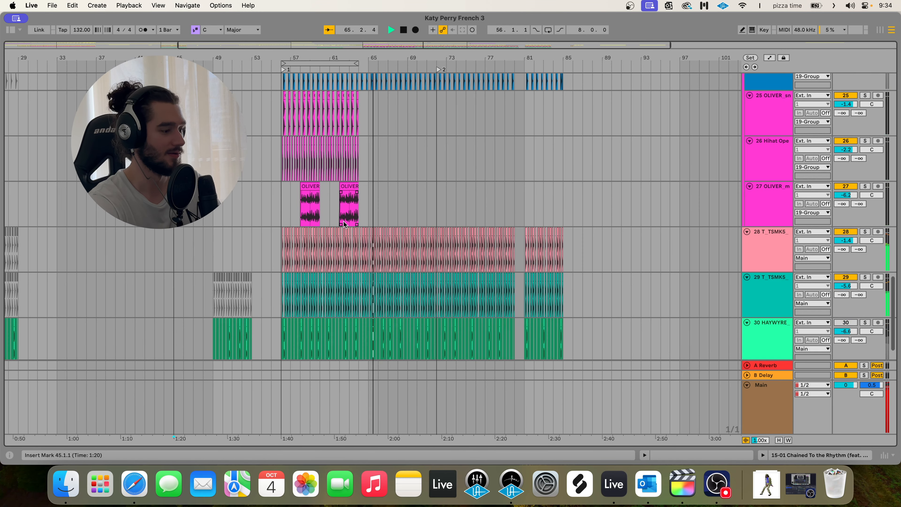
key(space)
scroll(349, 210, up, 1)
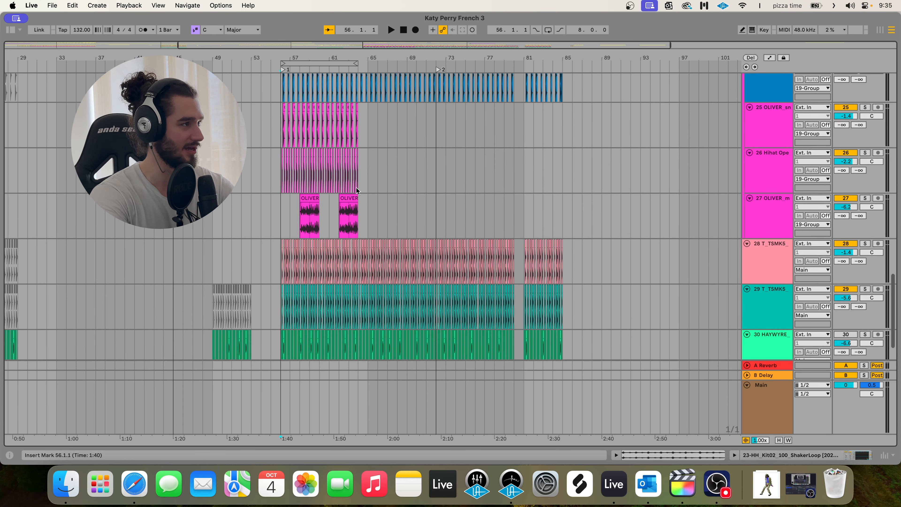
scroll(356, 188, up, 10)
scroll(356, 188, up, 6)
click(308, 212)
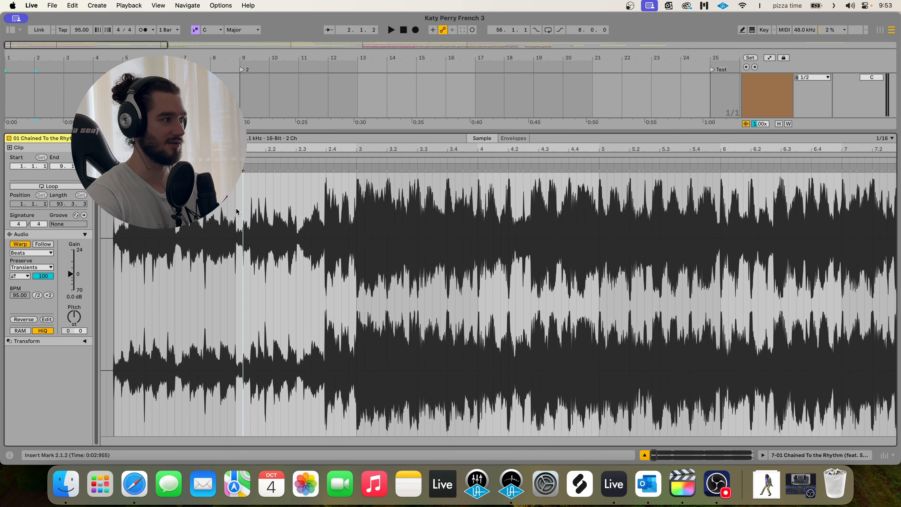
Step: Select the song clip's intro from 1.1.1 to about 2.3.4, set its warp mode to Re-Pitch and listen to it
drag(237, 212, 116, 254)
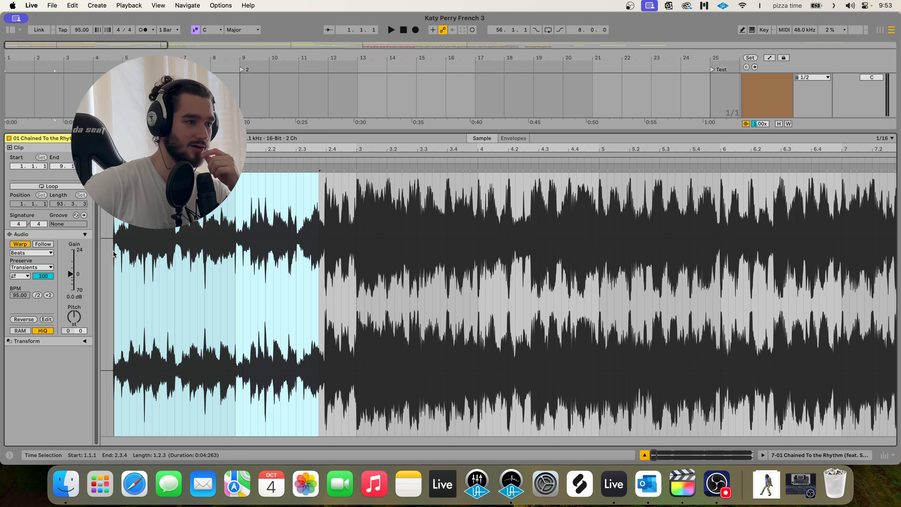
drag(75, 317, 76, 323)
drag(115, 284, 323, 273)
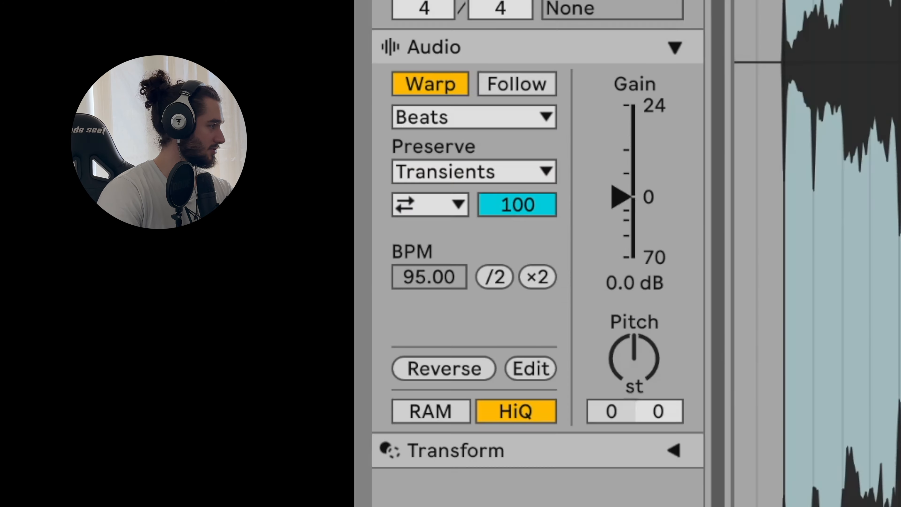
click(427, 113)
click(448, 229)
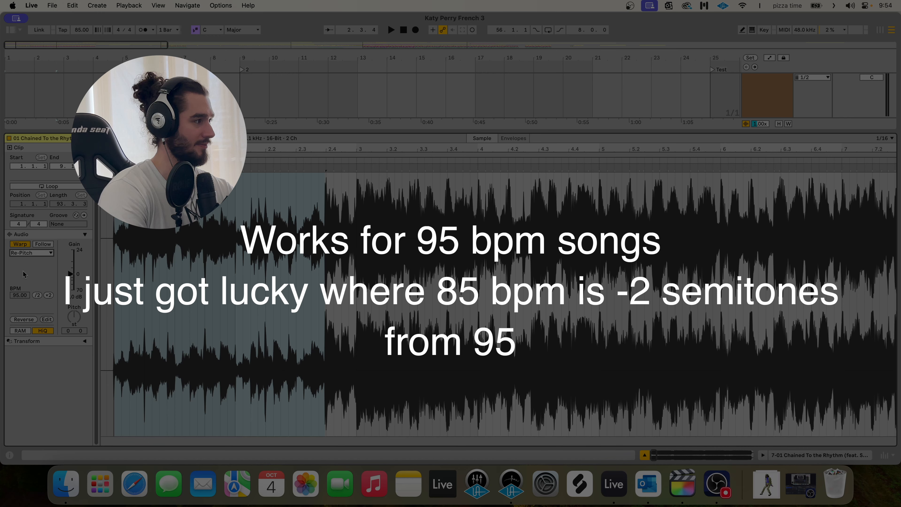
key(space)
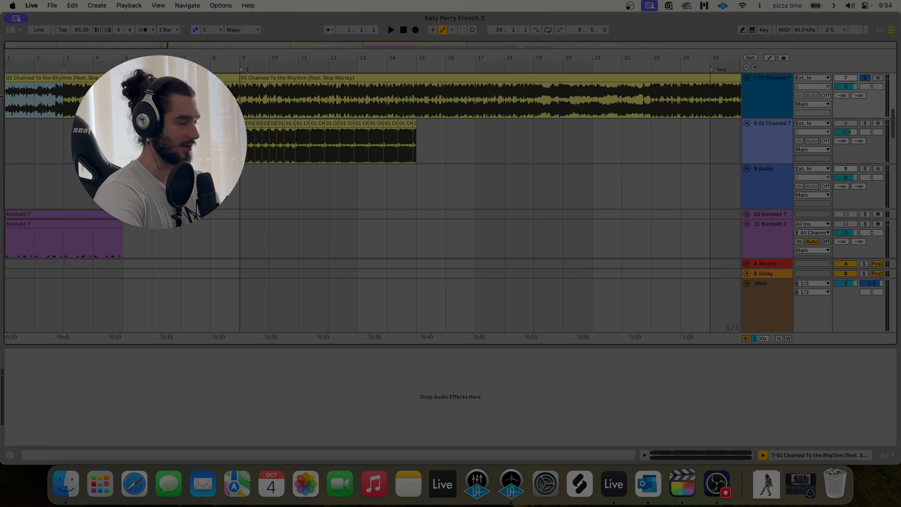
Step: Consolidate the re-pitched selection from bar 1 to bar 3 on track 7 and set the project tempo to 132 BPM
key(super+j)
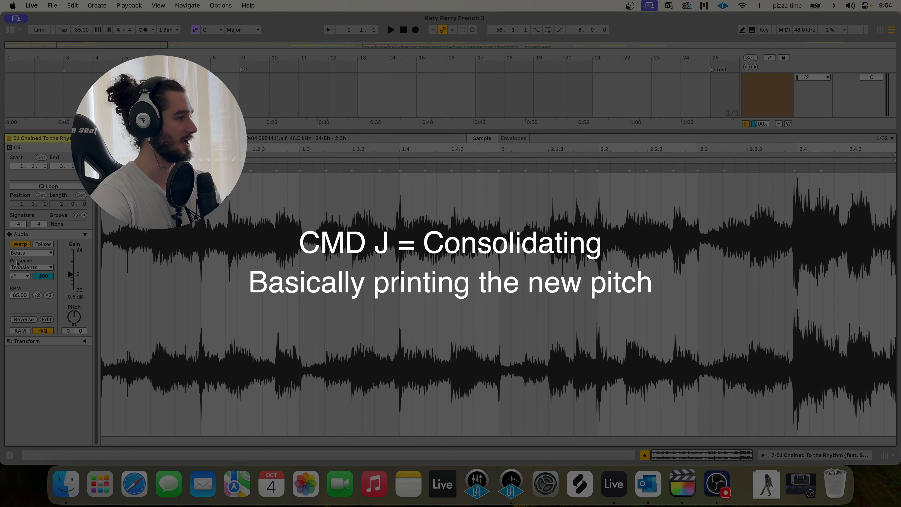
key(space)
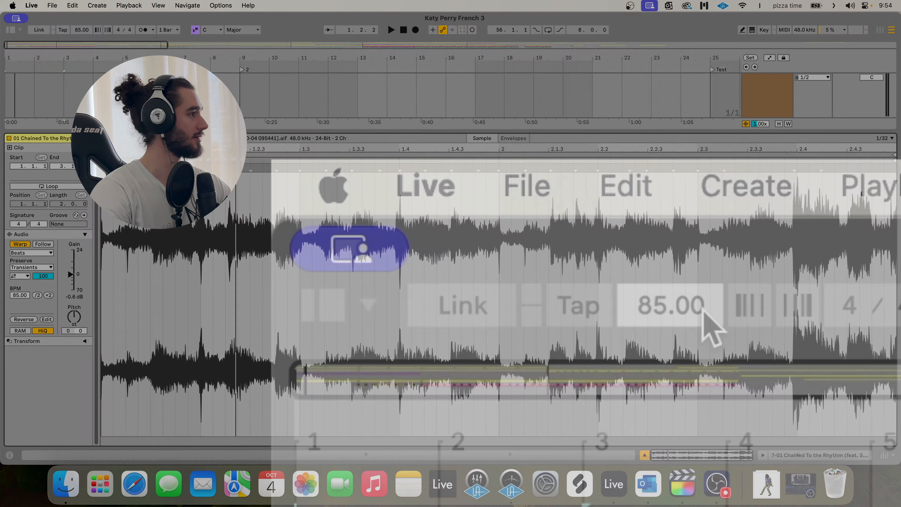
click(81, 29)
text(132)
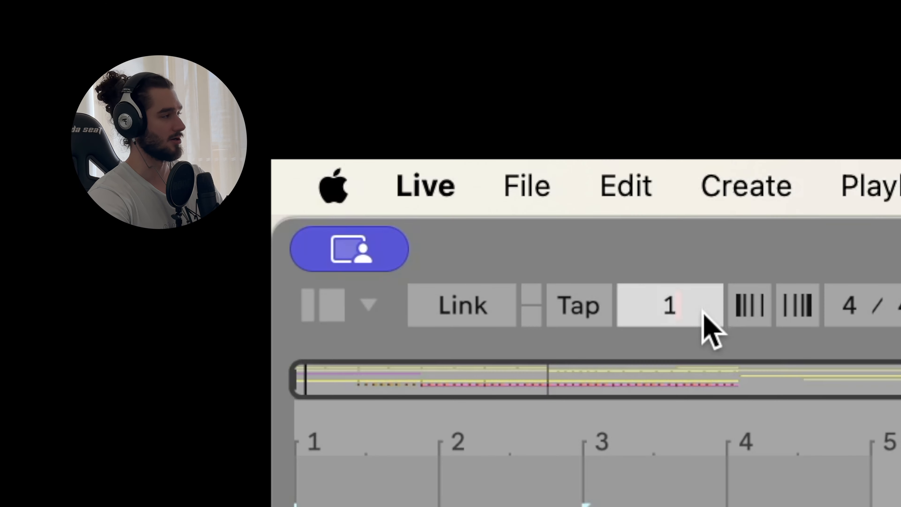
key(Return)
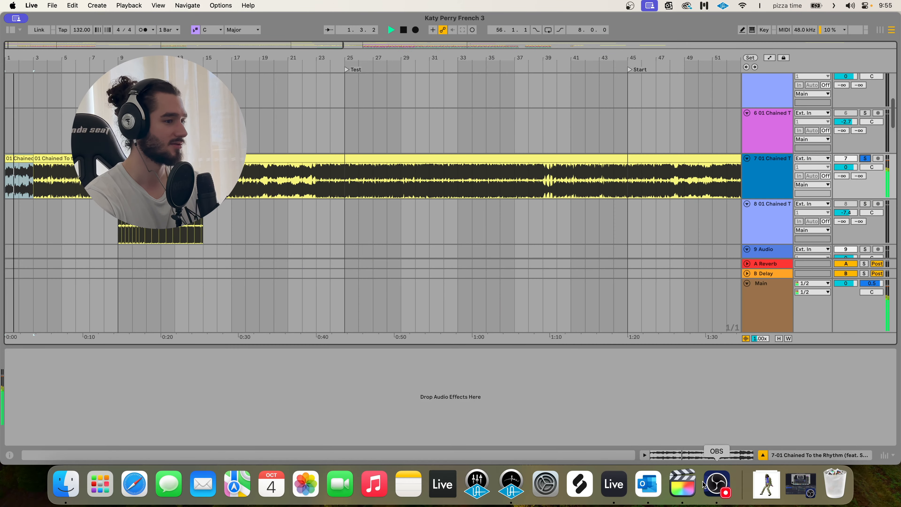
Step: Set the consolidated clip's warp mode to Beats
click(31, 252)
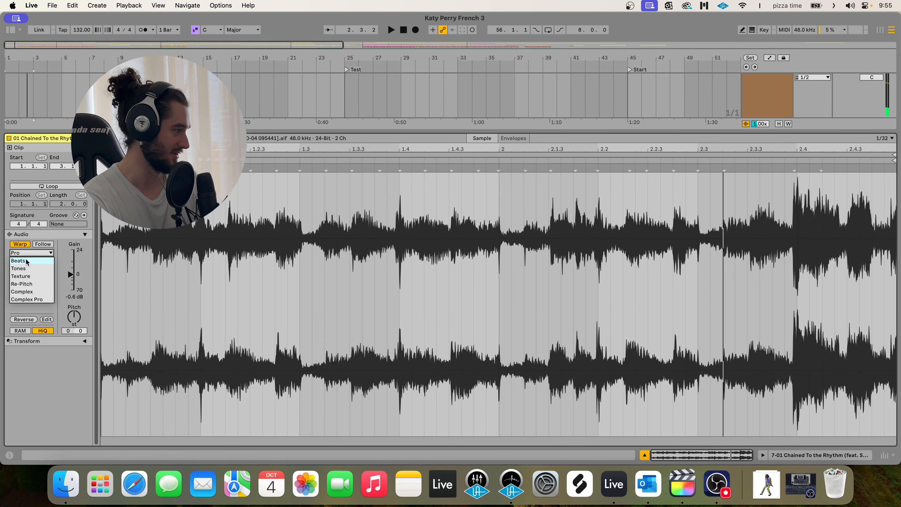
click(26, 260)
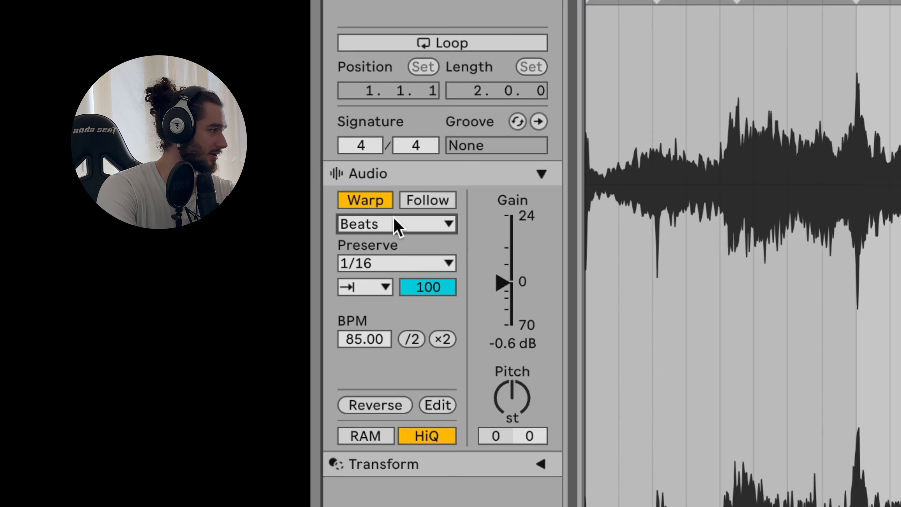
Step: Try Complex Pro warping on the clip with Formants at 8.59 and Envelope at 11, and switch back to Beats
click(396, 226)
click(408, 353)
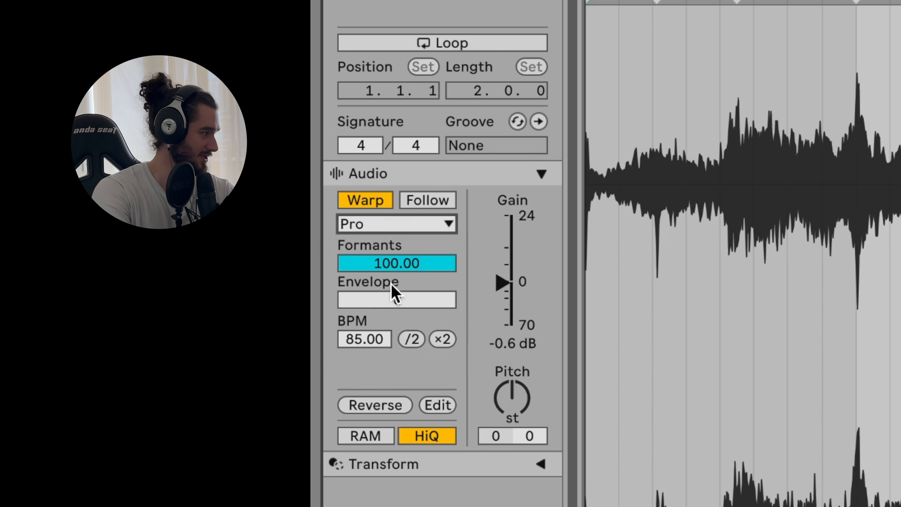
drag(421, 114, 439, 279)
drag(405, 306, 452, 333)
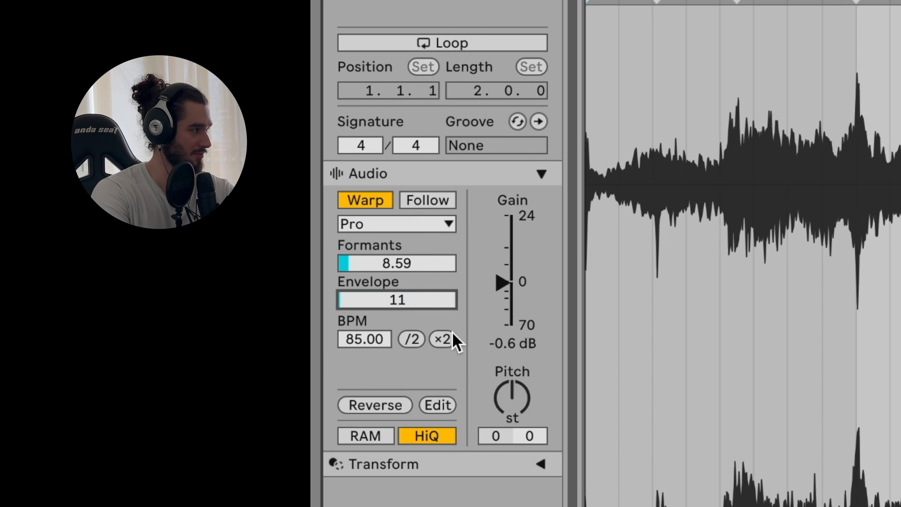
drag(440, 265, 441, 97)
key(Delete)
click(377, 231)
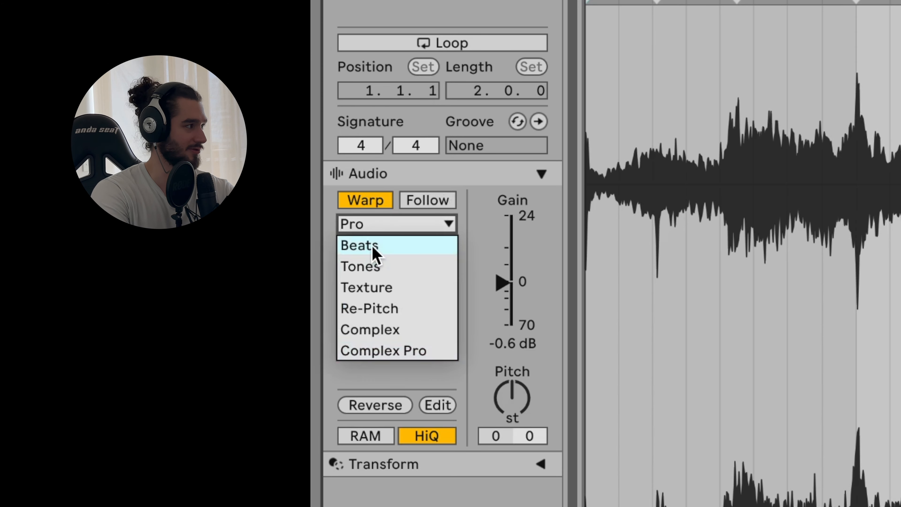
click(370, 248)
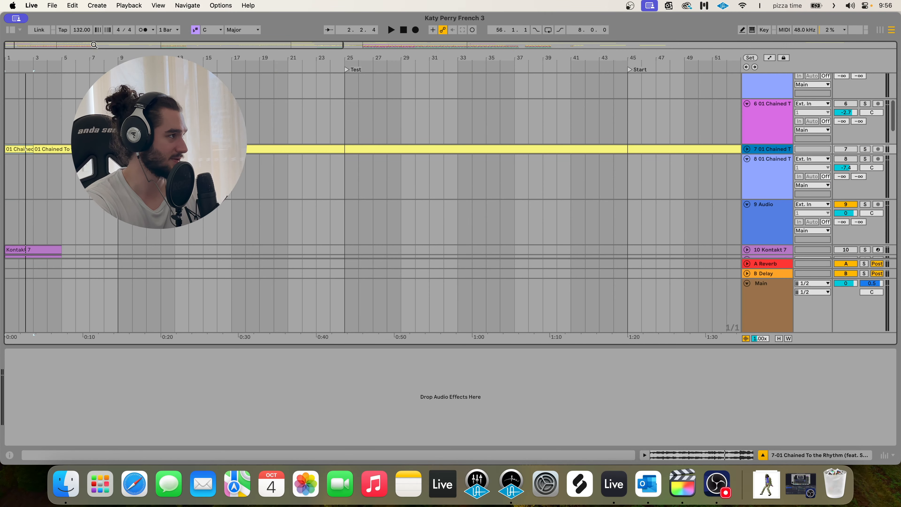
Step: Unfold track 7, cut its audio from bar 19 to bar 22 and paste it on track 6 at bar 22
drag(94, 45, 95, 57)
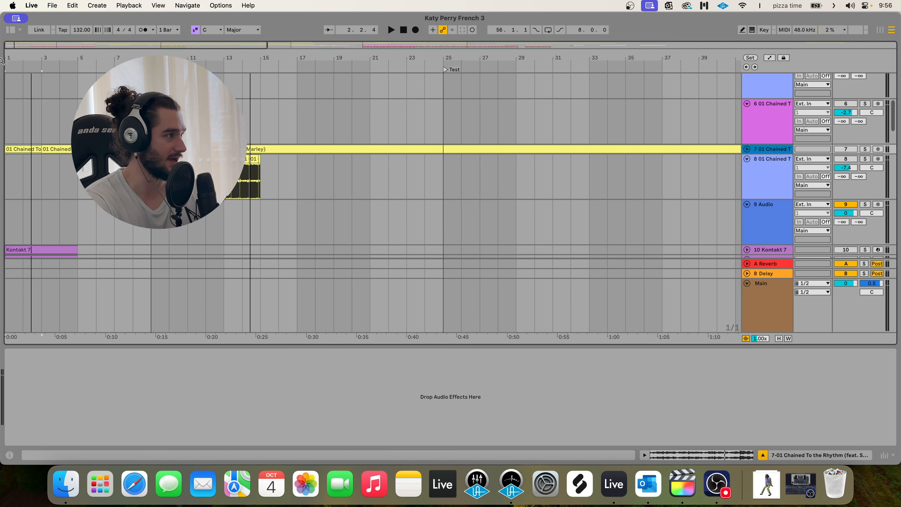
click(747, 149)
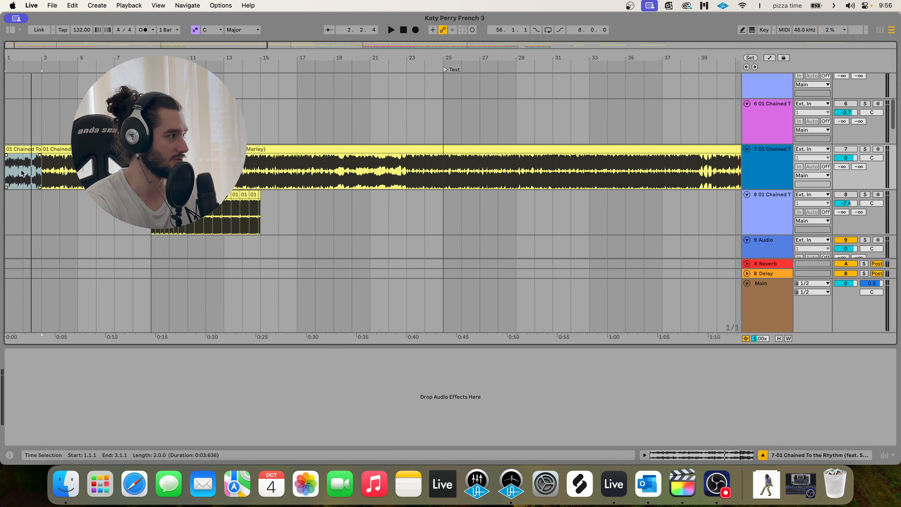
drag(334, 171, 394, 173)
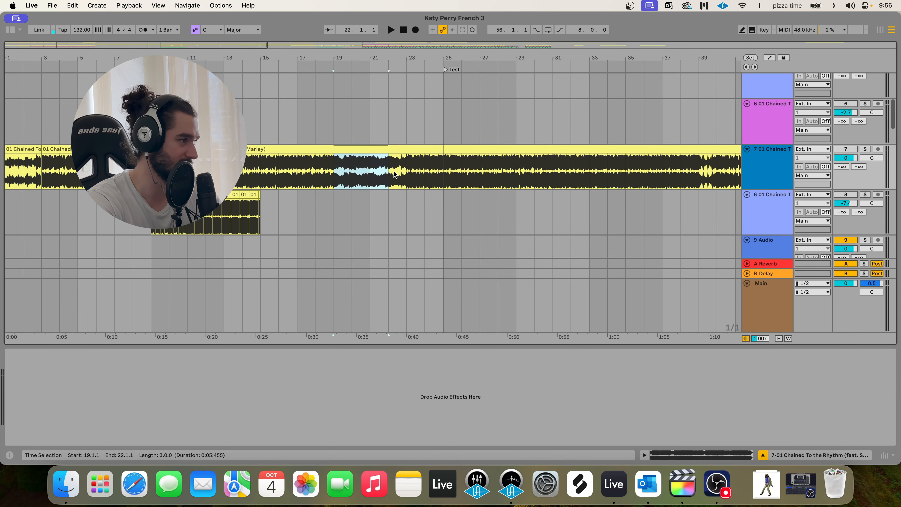
key(super+x)
click(387, 125)
key(super+v)
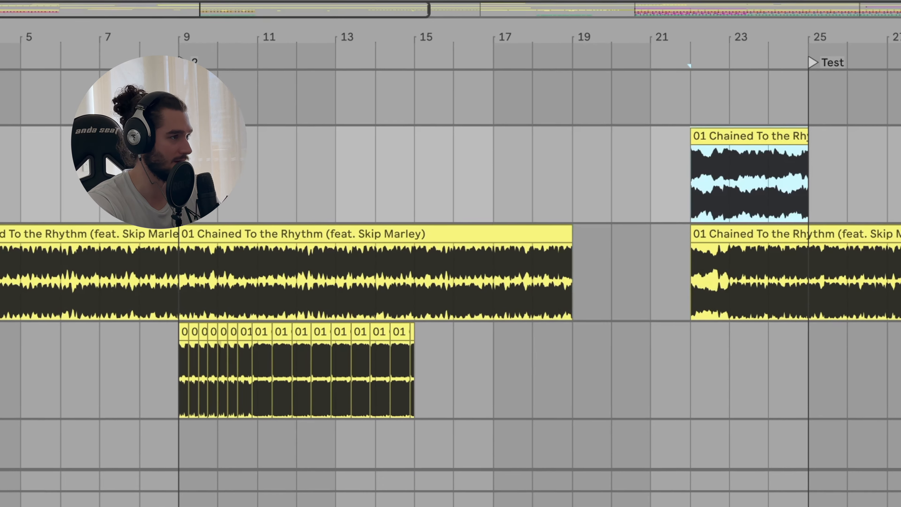
Step: Cut bars 27 to 29 and bars 33 to 35 from track 7 and paste them on track 6 at bars 29 and 35
drag(480, 161, 497, 161)
drag(880, 266, 894, 266)
key(super+x)
click(860, 214)
key(super+v)
drag(828, 340, 900, 341)
key(super+x)
click(885, 238)
key(super+v)
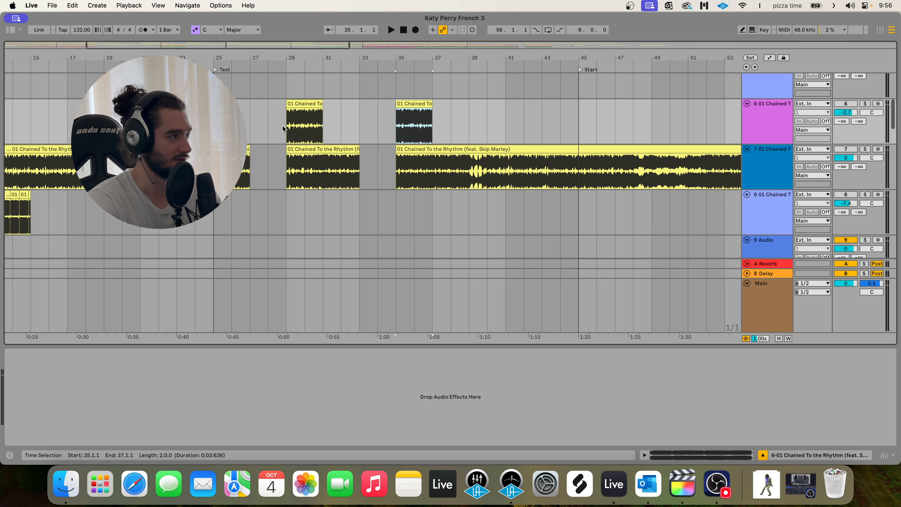
Step: Delete the pasted clips on track 6 between bars 21 and 39 and fold track 7
drag(458, 120, 145, 125)
key(Delete)
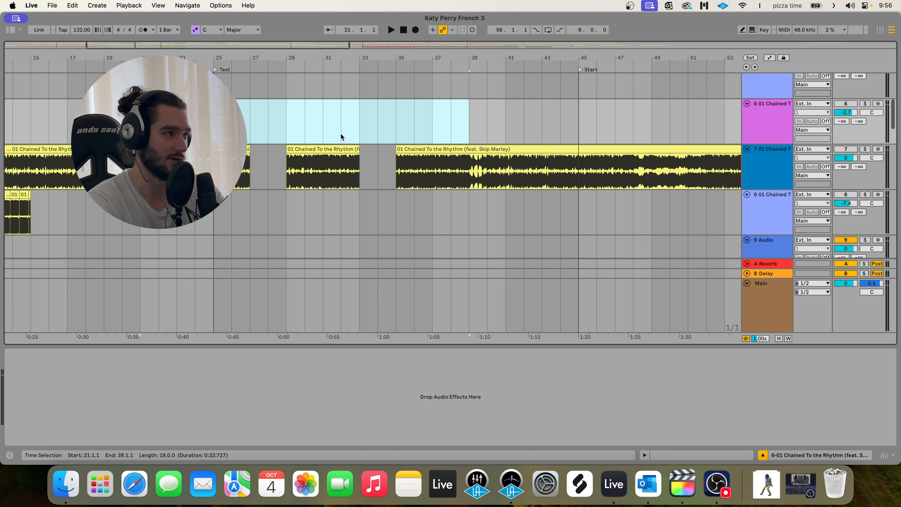
click(746, 150)
Step: Play the chopped clips on tracks 18 and 19 from bar 49 towards the drop at bar 56
scroll(429, 103, down, 10)
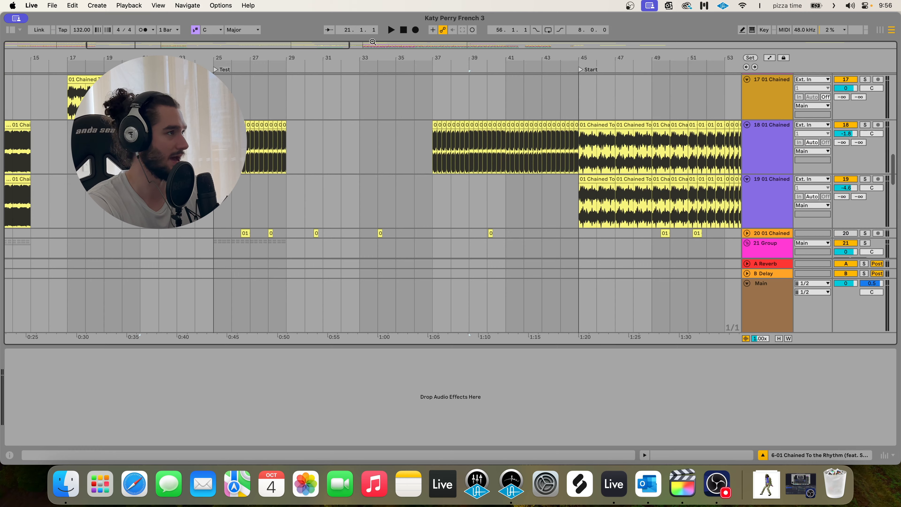
click(273, 47)
drag(273, 47, 355, 107)
click(354, 106)
key(space)
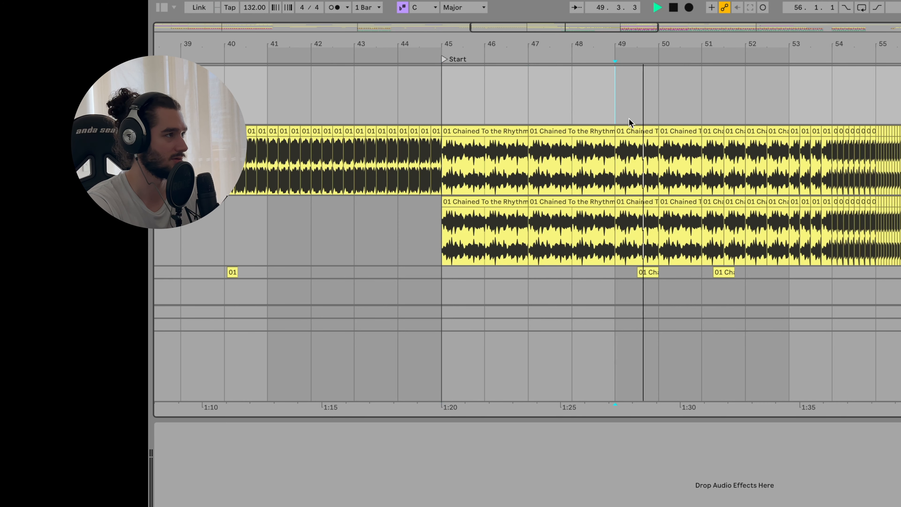
scroll(629, 120, right, 5)
scroll(507, 116, down, 1)
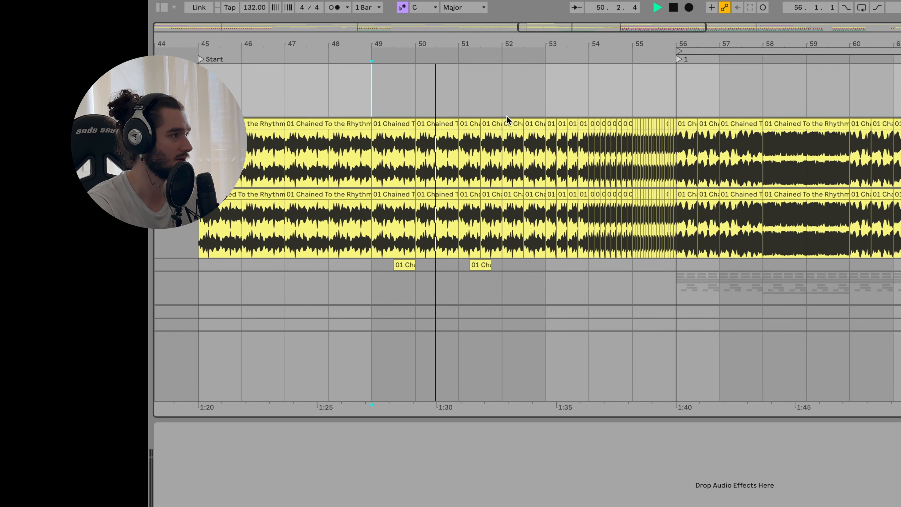
Step: Play the chopped clips on track 18 from bar 49 and from bar 53 into the drop
key(space)
click(458, 142)
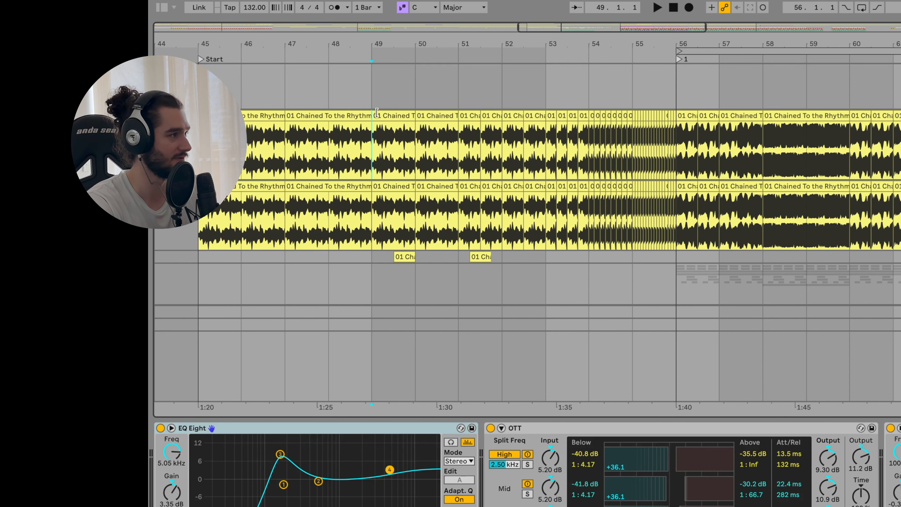
click(387, 114)
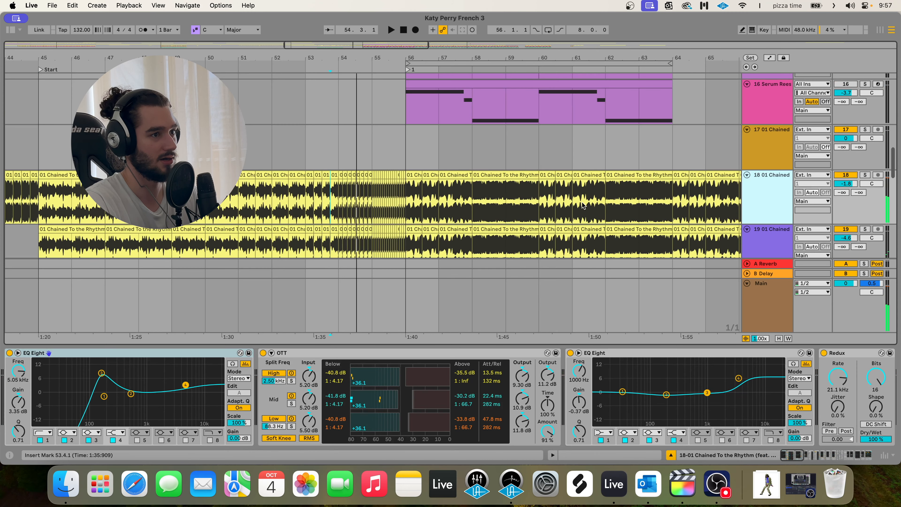
click(692, 151)
key(space)
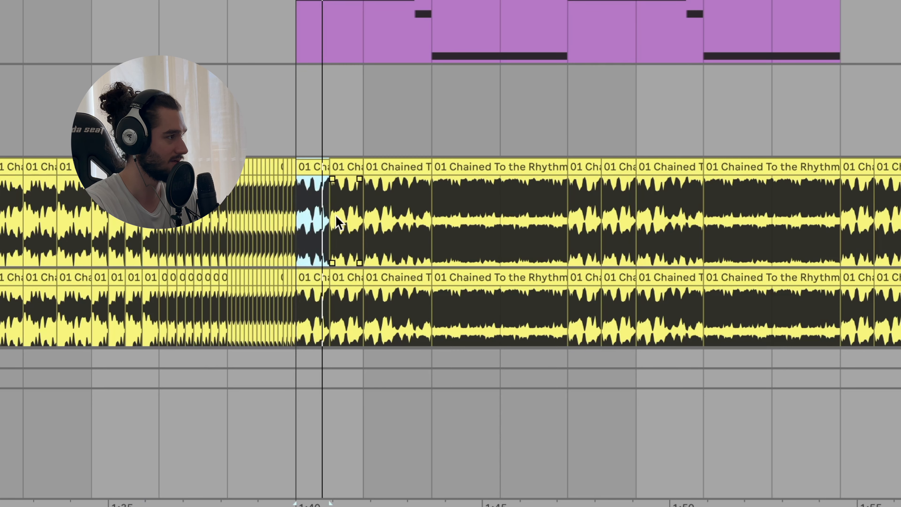
Step: Select the two half-bar clips in bar 56 on track 18 one after the other
click(323, 183)
click(351, 167)
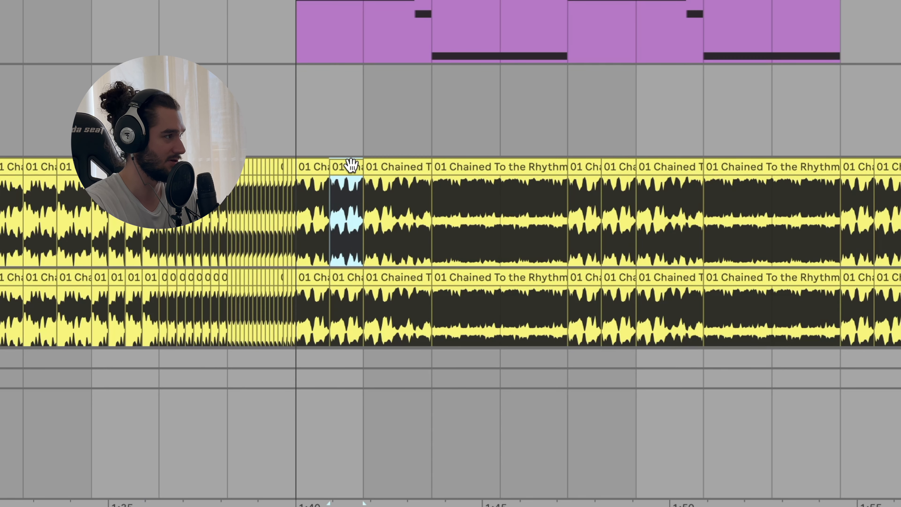
click(361, 207)
drag(294, 233, 399, 197)
key(ctrl+e)
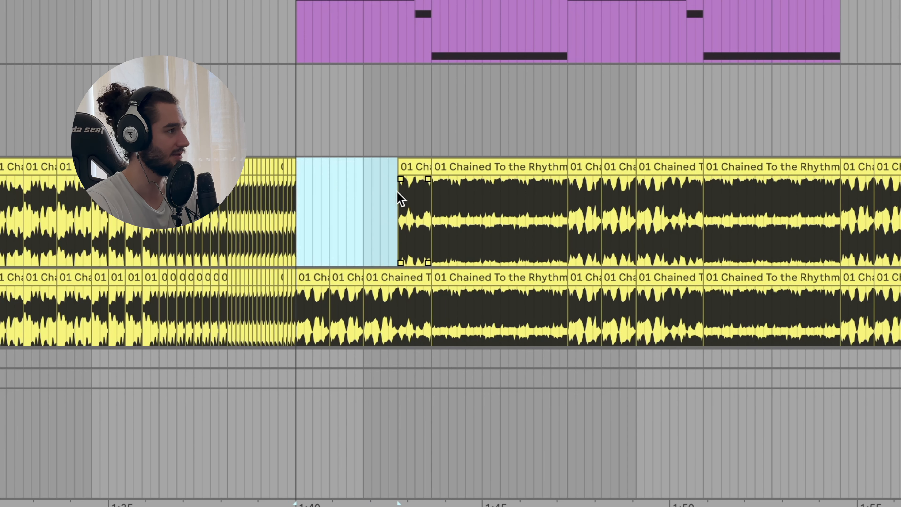
key(ctrl+z)
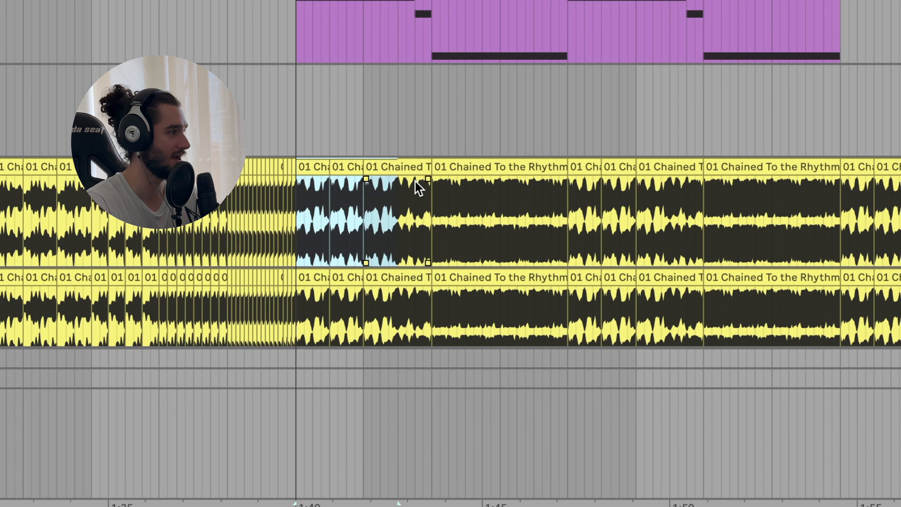
Step: Play the second half of bar 57 on track 18 and the long clip from bar 58 to bar 60
click(407, 197)
mouse_move(396, 210)
mouse_down()
mouse_move(397, 221)
mouse_move(427, 207)
mouse_up()
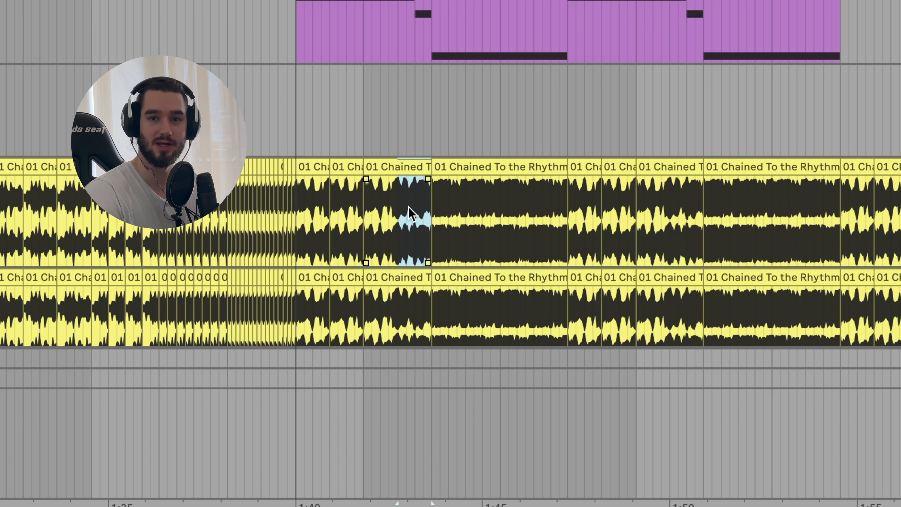
key(space)
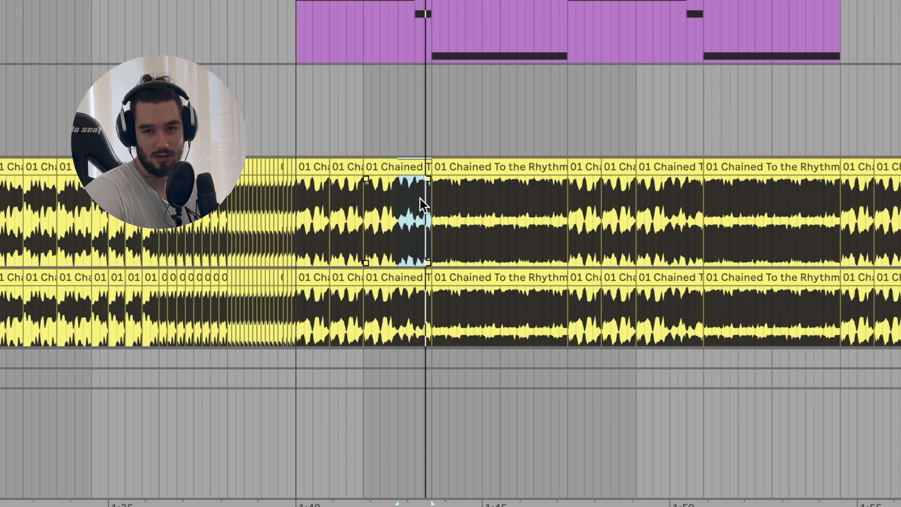
click(499, 202)
key(space)
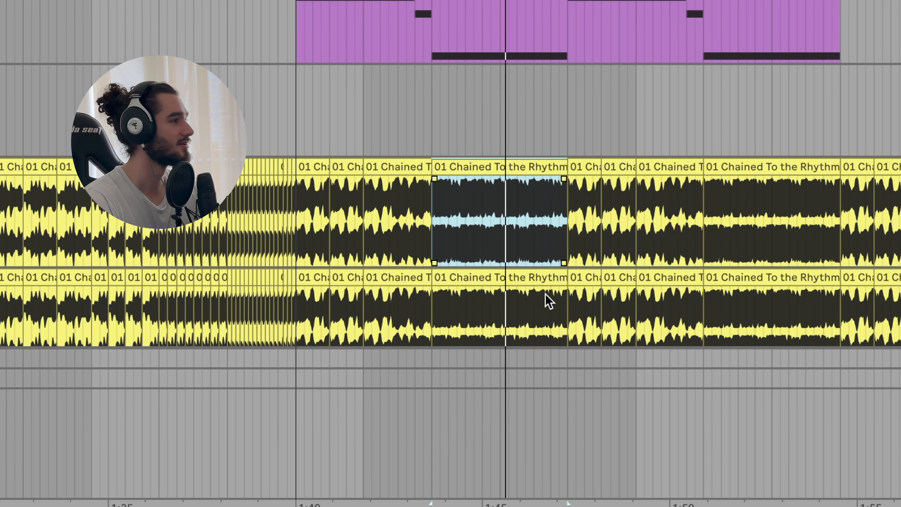
key(space)
click(484, 239)
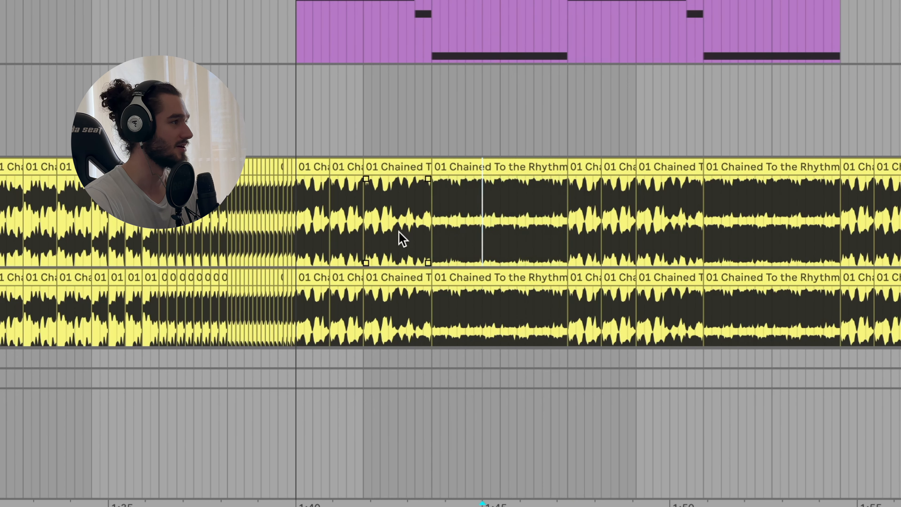
Step: Duplicate the first half bar of the long clip at bar 58 three times and play from bar 58
click(534, 169)
scroll(517, 199, down, 5)
click(433, 162)
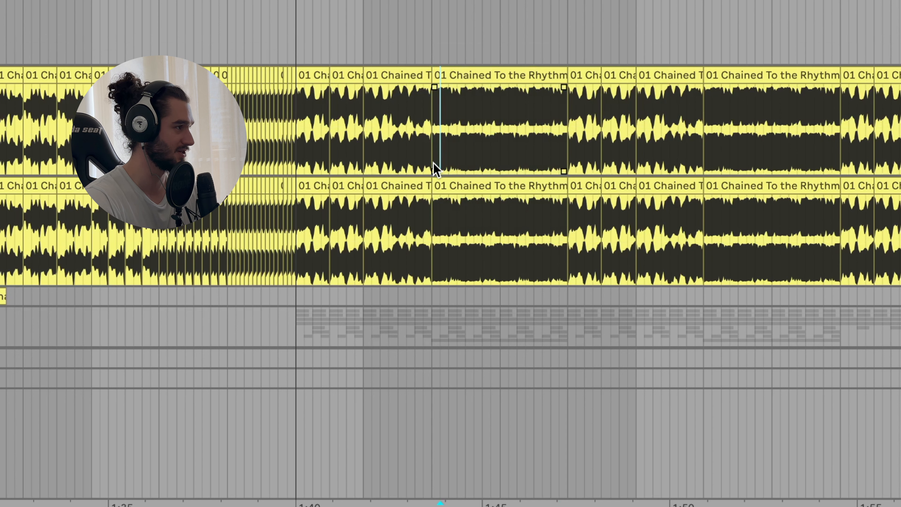
mouse_move(434, 158)
mouse_down()
mouse_move(466, 147)
mouse_move(467, 126)
mouse_up()
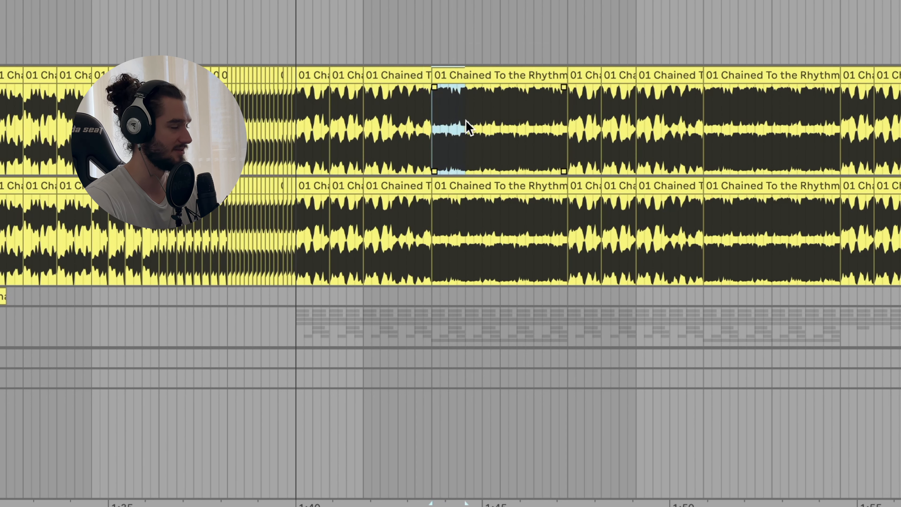
key(ctrl+d)
key(ctrl+d)
key(ctrl+d)
click(432, 140)
key(space)
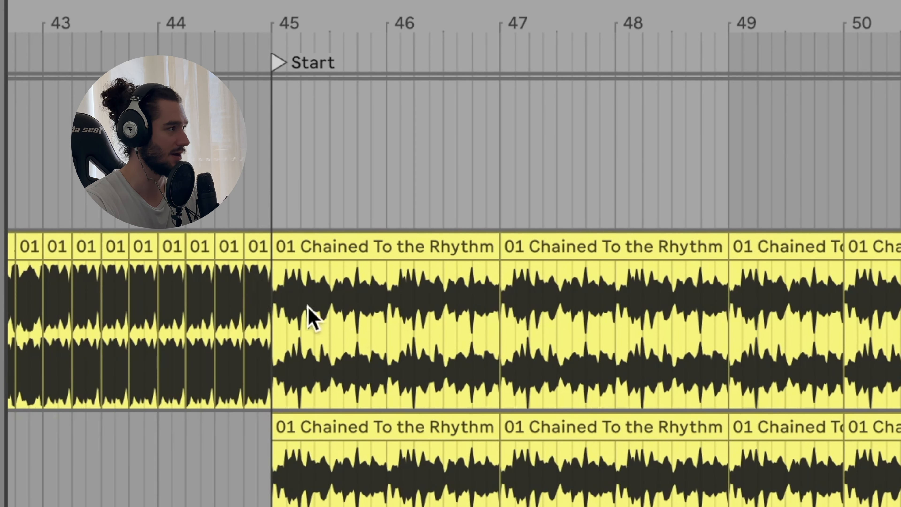
Step: Select the clips from bar 45 to bar 49 on track 18 and play them
click(269, 337)
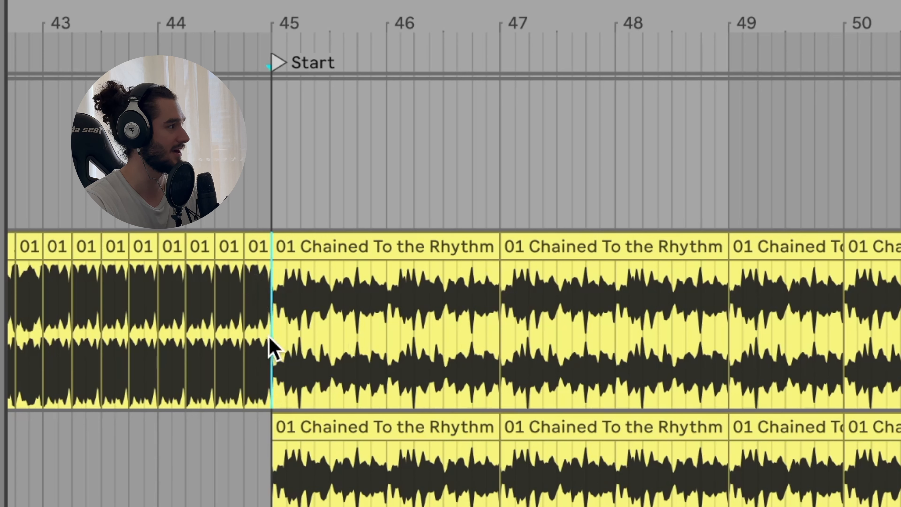
drag(268, 337, 732, 348)
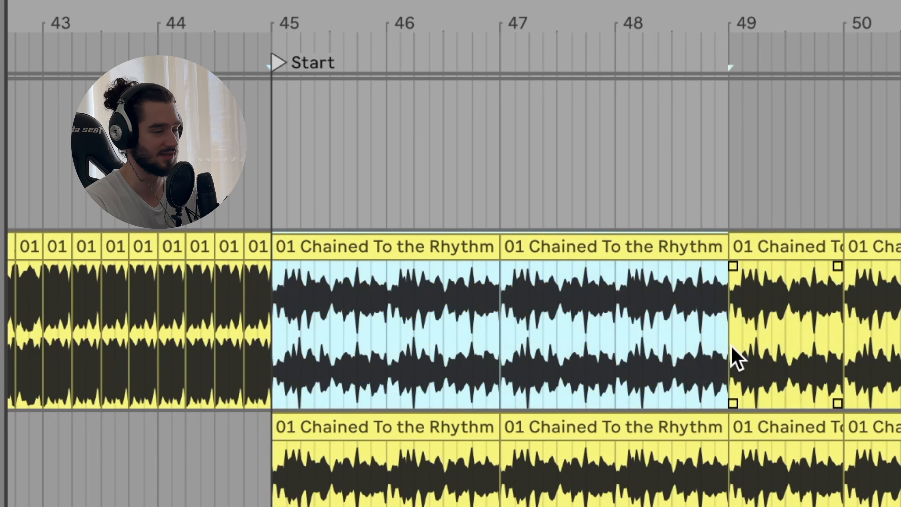
key(space)
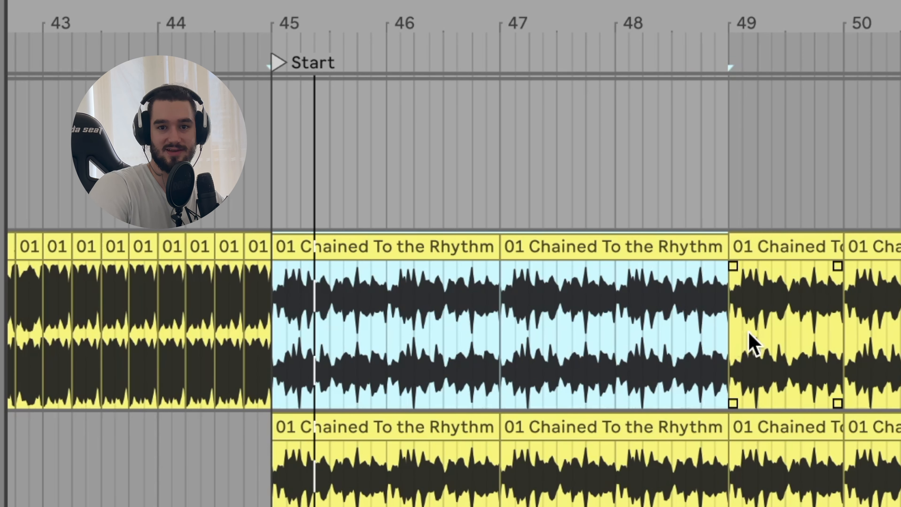
Step: Solo track 18 instead of track 19
scroll(745, 341, down, 3)
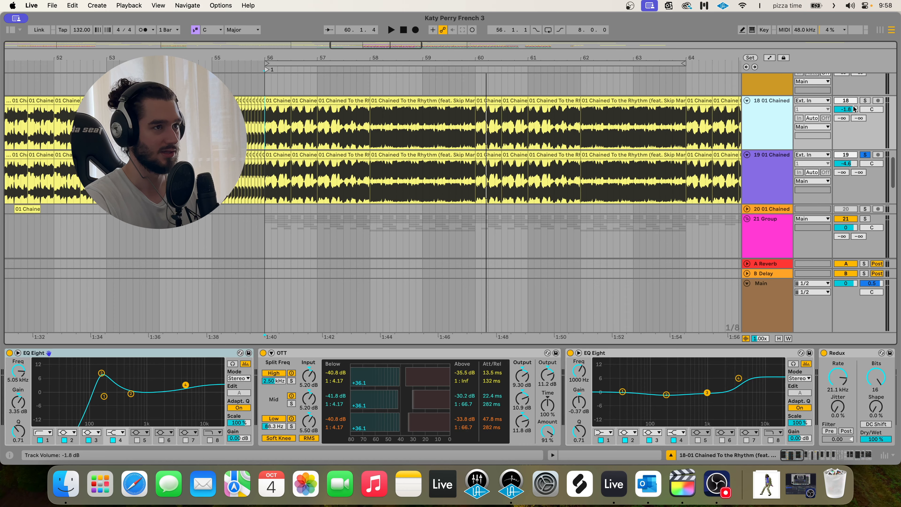
click(866, 101)
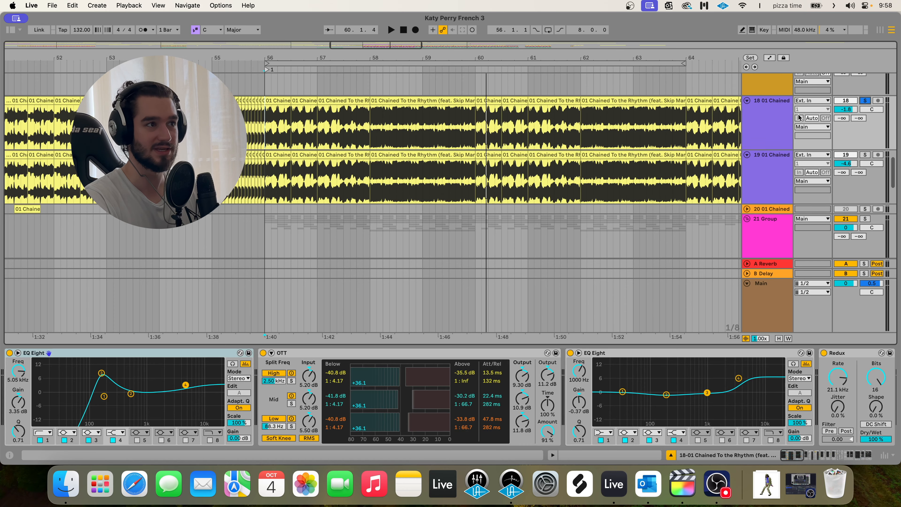
scroll(287, 167, up, 1)
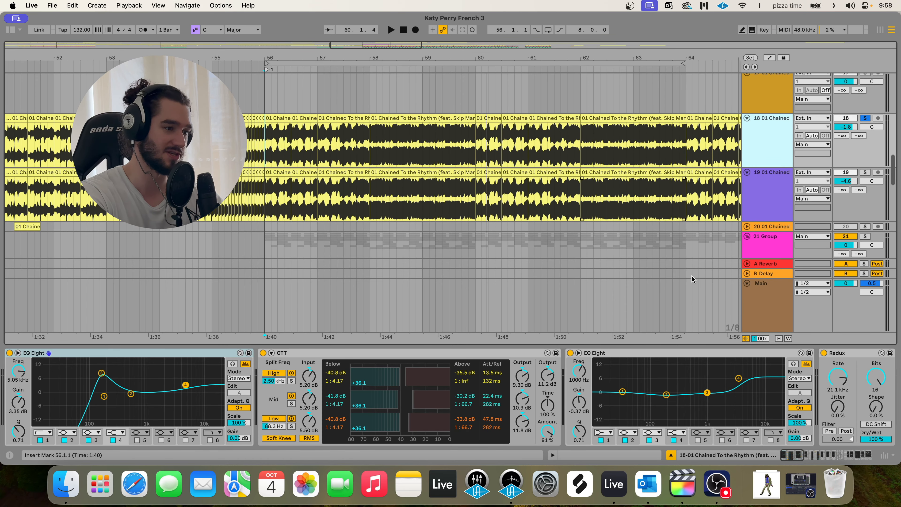
Step: Examine the first EQ Eight, the OTT and the second EQ Eight in the device chain of track 18
click(798, 455)
drag(798, 454, 779, 455)
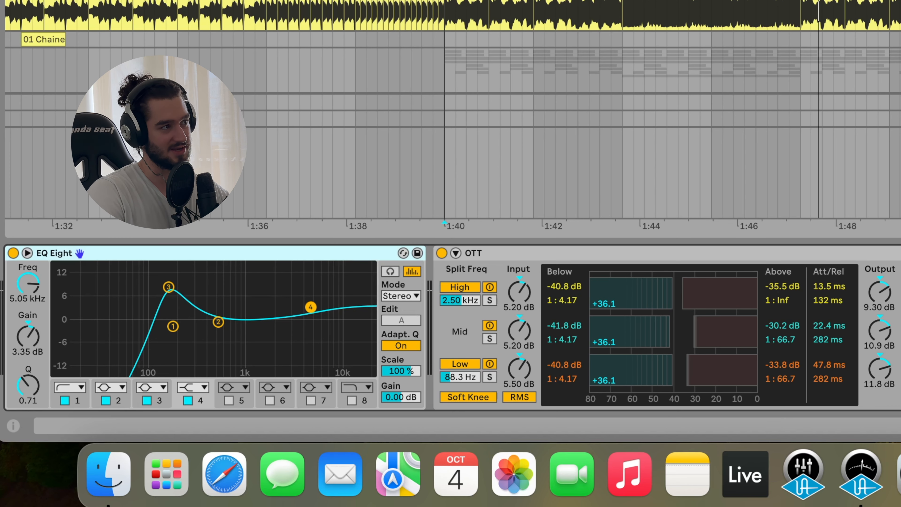
click(445, 15)
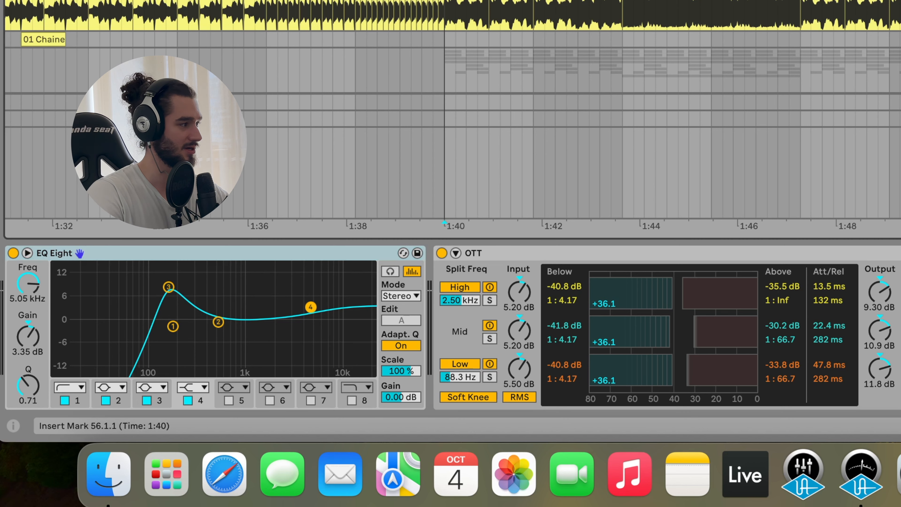
click(343, 256)
click(568, 256)
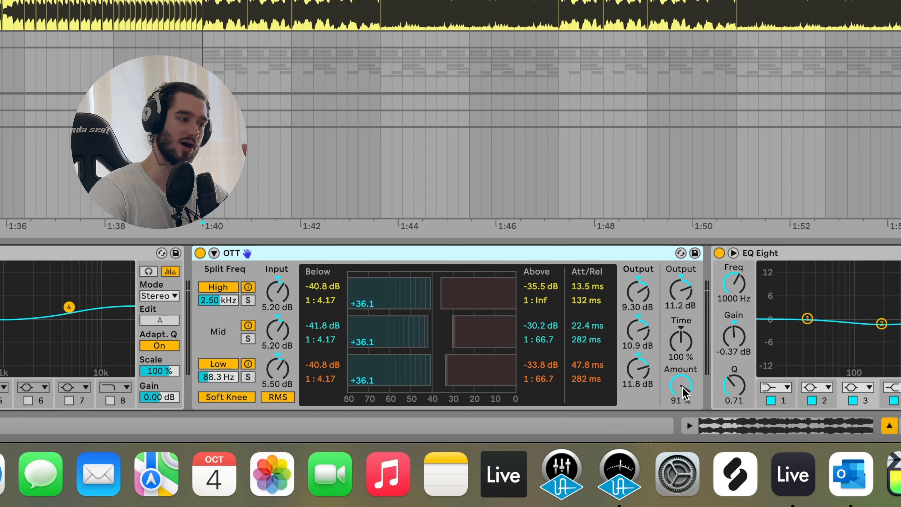
scroll(724, 318, right, 8)
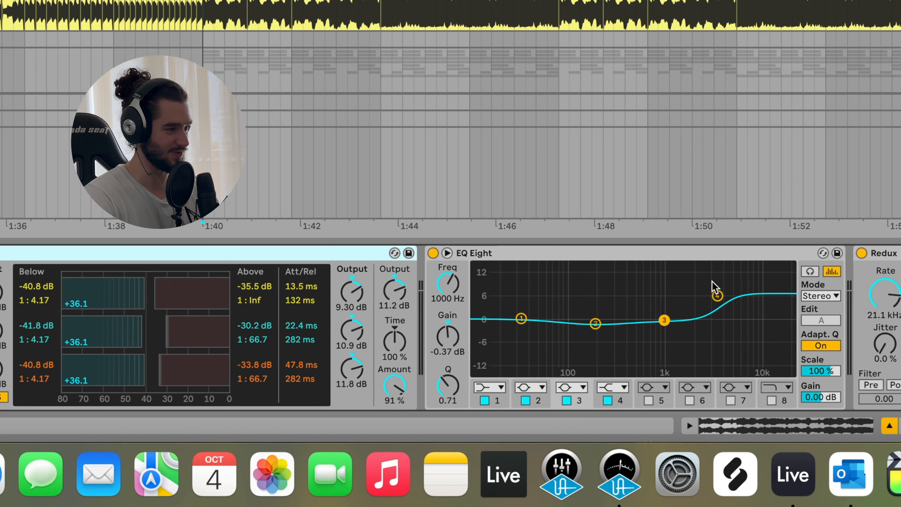
scroll(583, 339, right, 5)
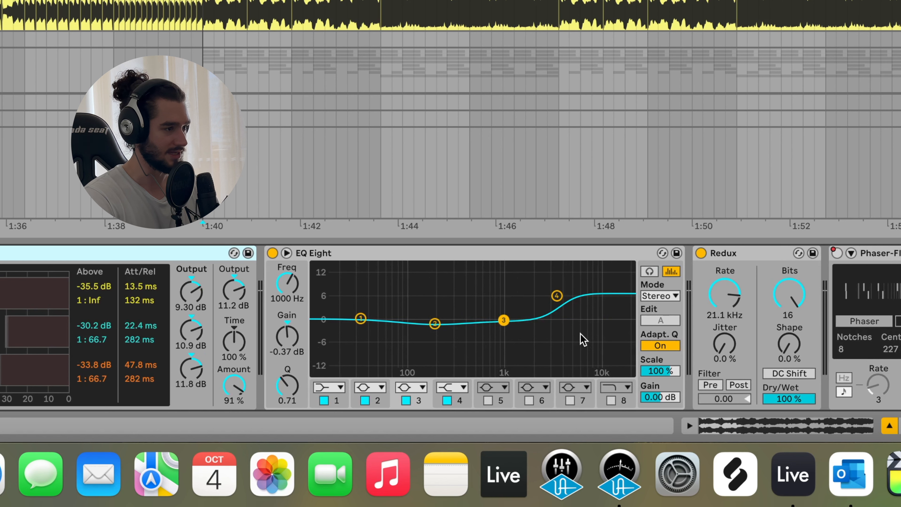
Step: Compare the sound from bar 58 with Redux on and bypassed, and turn Redux back on
click(749, 254)
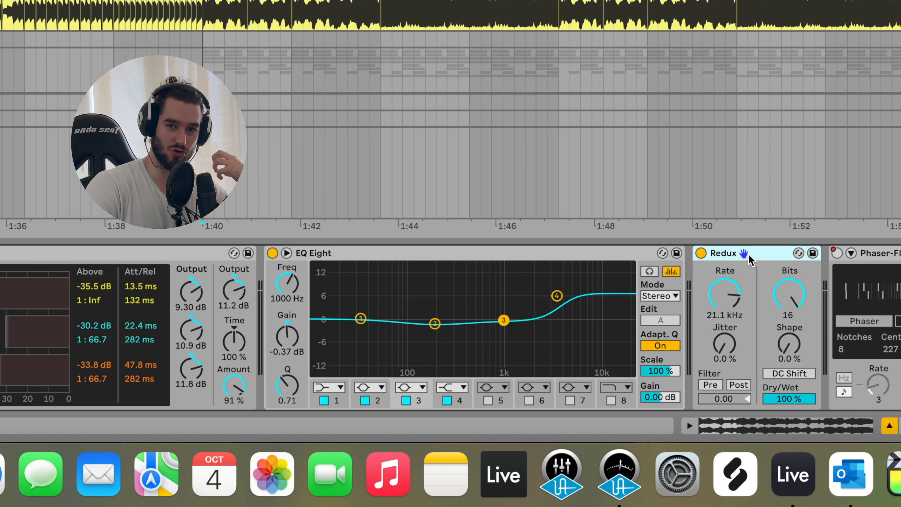
scroll(748, 253, right, 5)
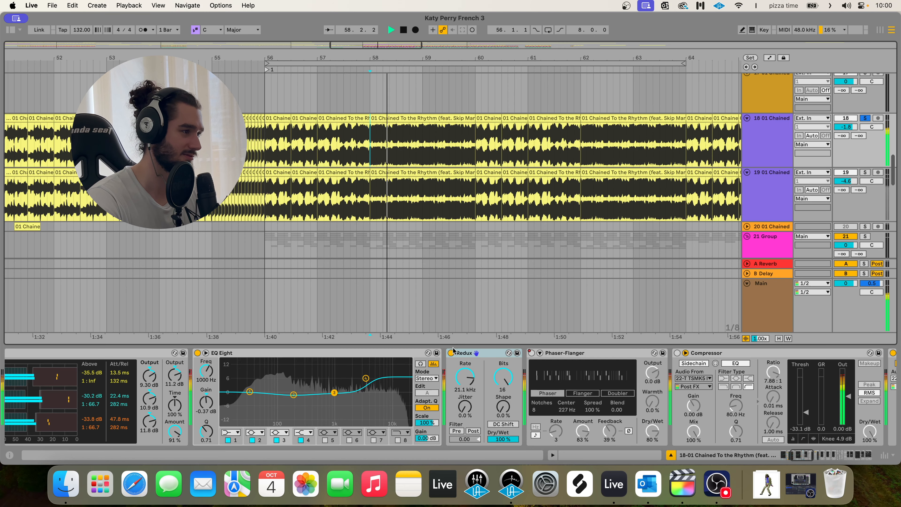
click(451, 353)
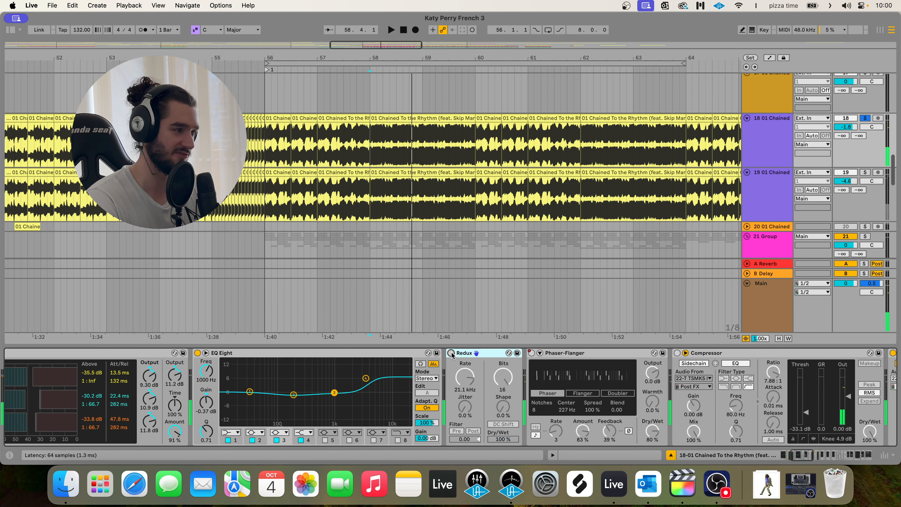
key(space)
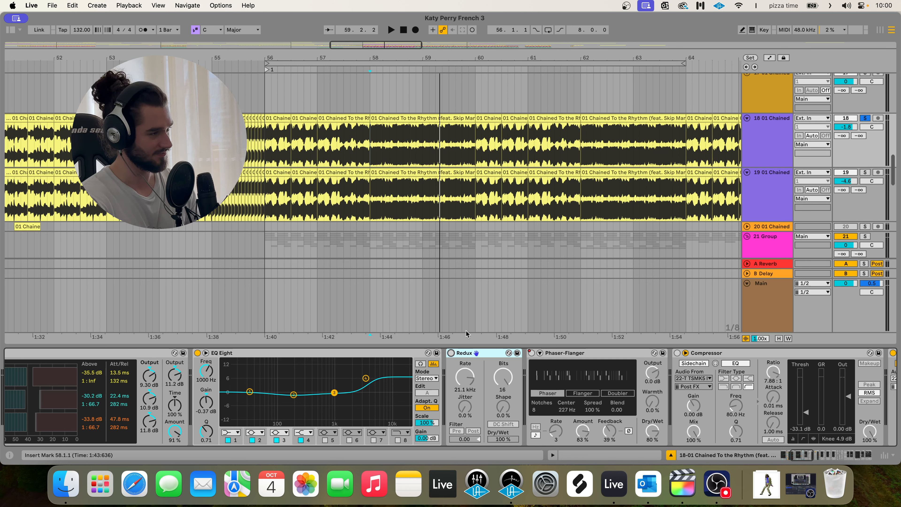
click(451, 353)
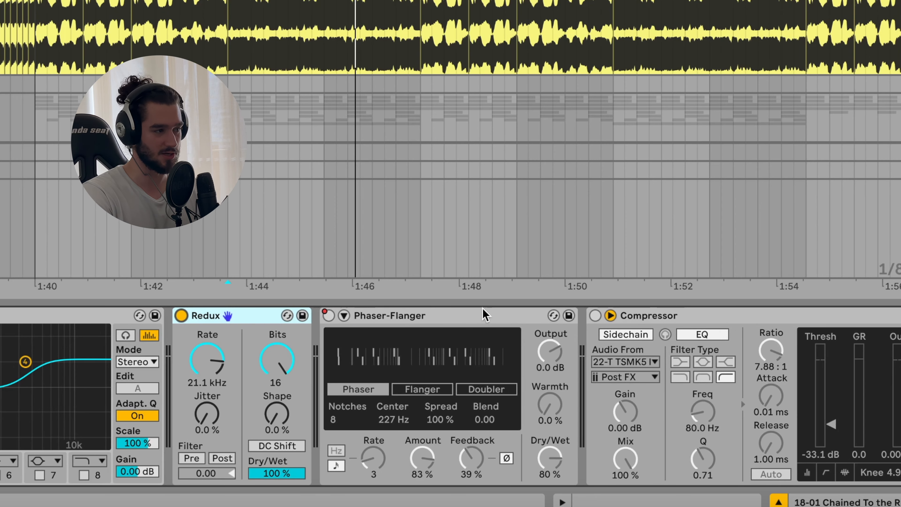
Step: Audition the Phaser-Flanger on track 18 from bar 58, soloed and in the full mix, and switch it off again
click(475, 316)
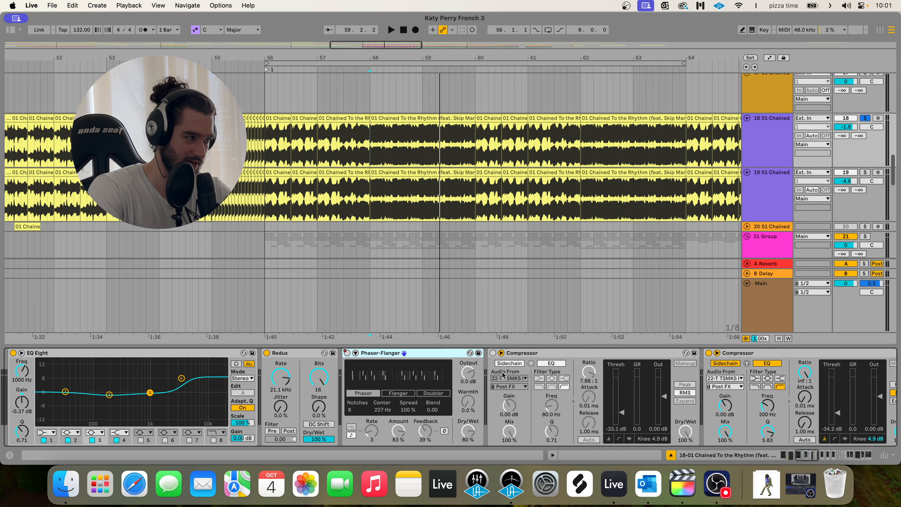
click(346, 353)
key(space)
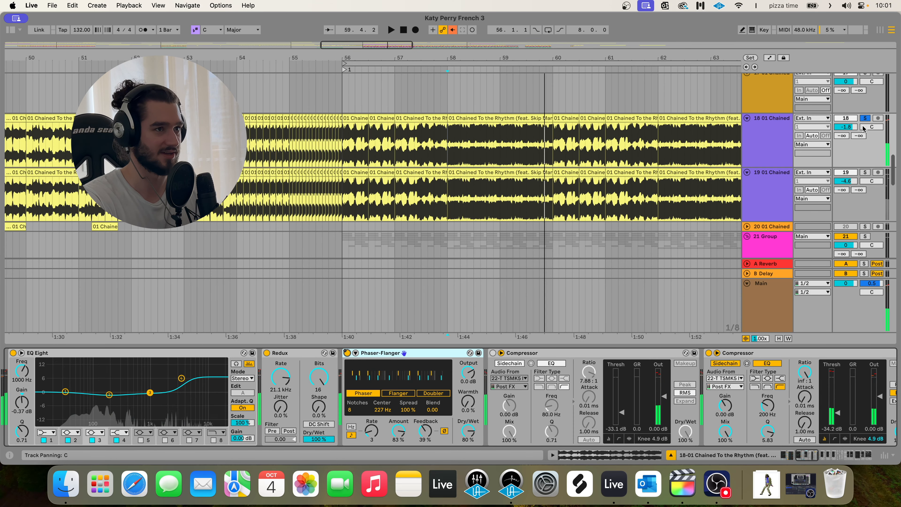
click(865, 119)
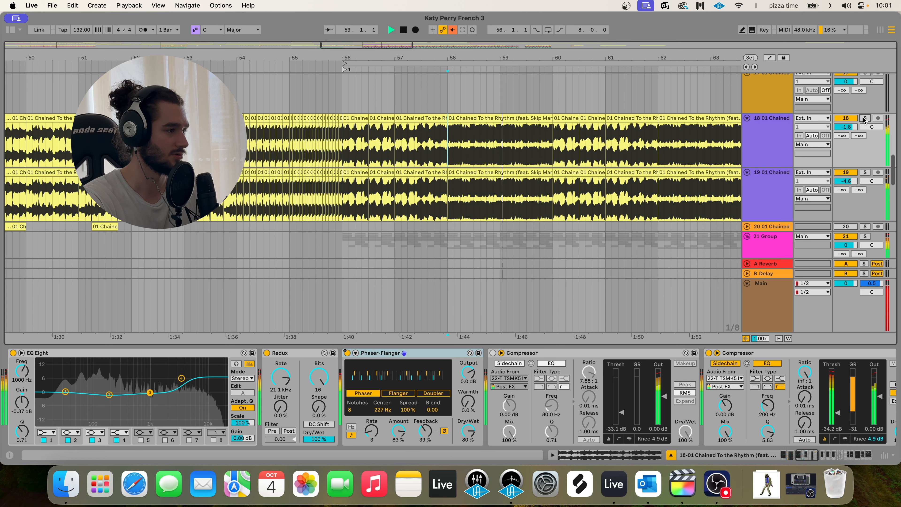
click(865, 119)
key(space)
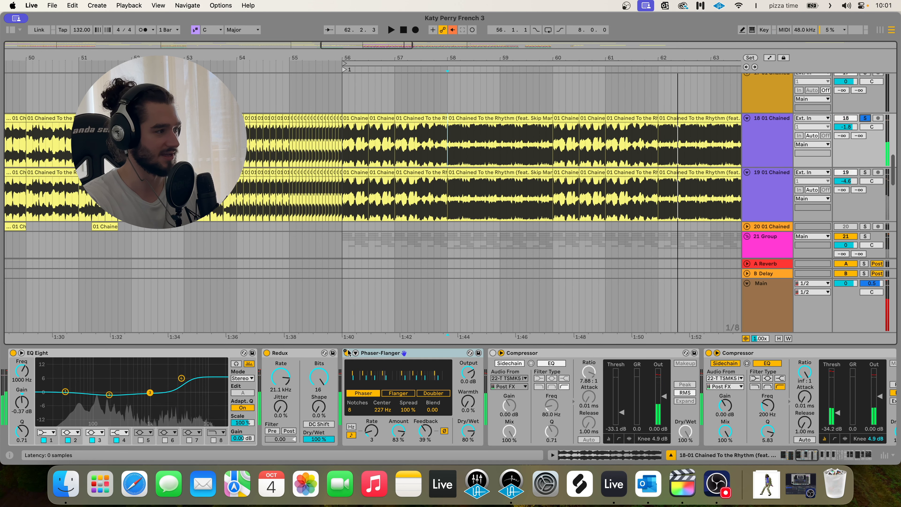
click(346, 353)
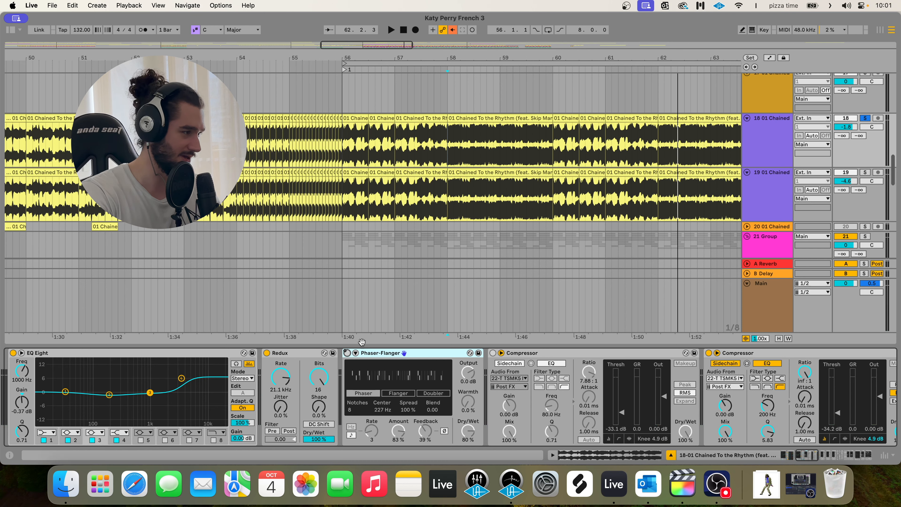
Step: Examine the sidechain Compressor on track 18 and look through the drum tracks of the 21 Group
scroll(363, 356, right, 3)
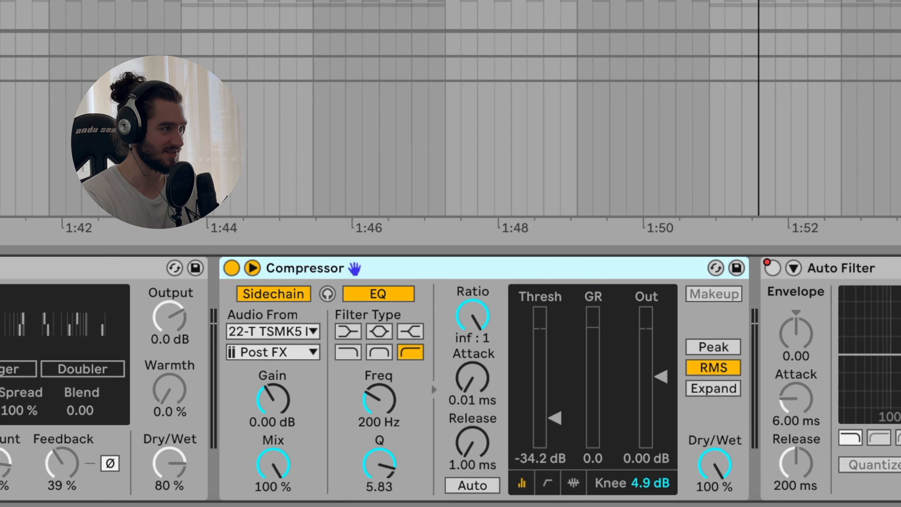
click(198, 213)
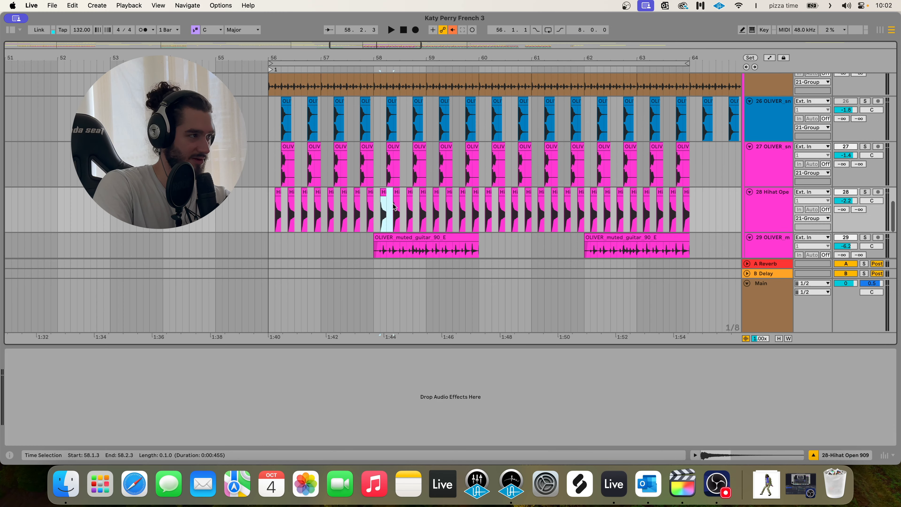
click(379, 210)
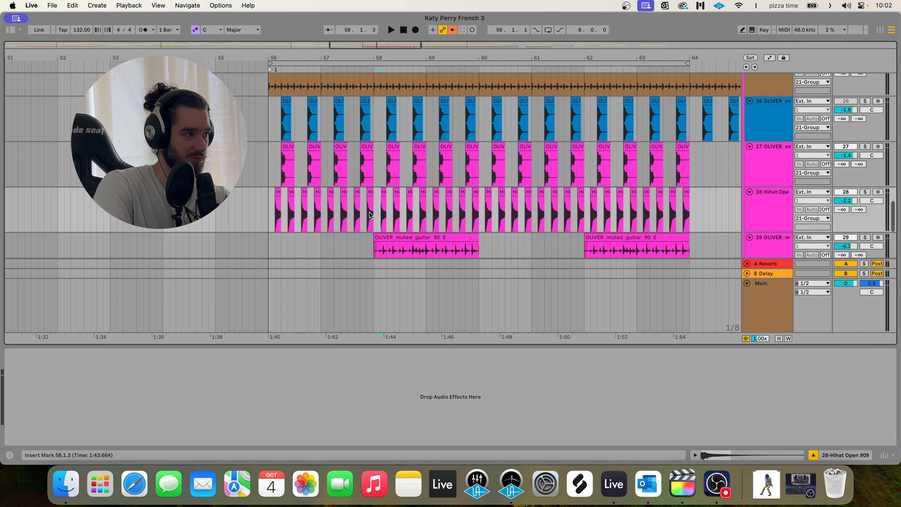
click(370, 212)
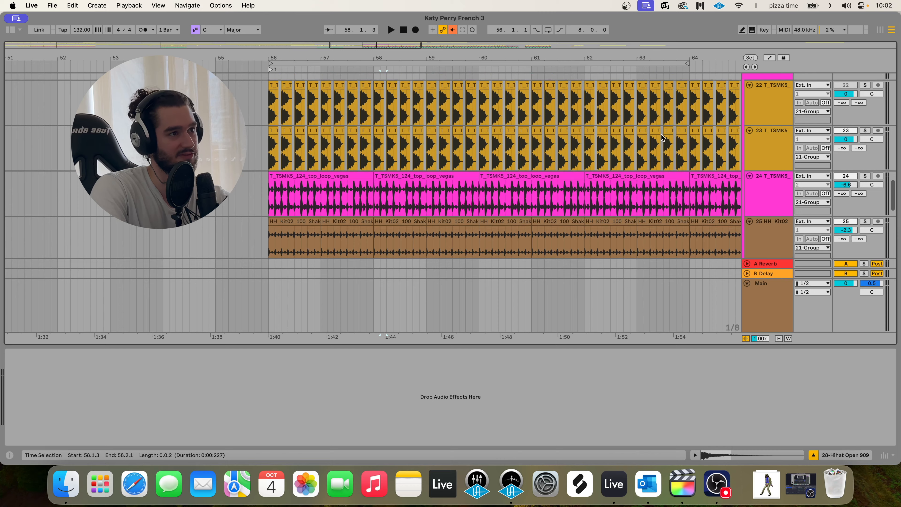
scroll(664, 139, up, 5)
Step: Audition the kick on track 23 in solo, check its duplicate on track 22, and highlight the kick pattern in the drum group from bar 56
click(778, 173)
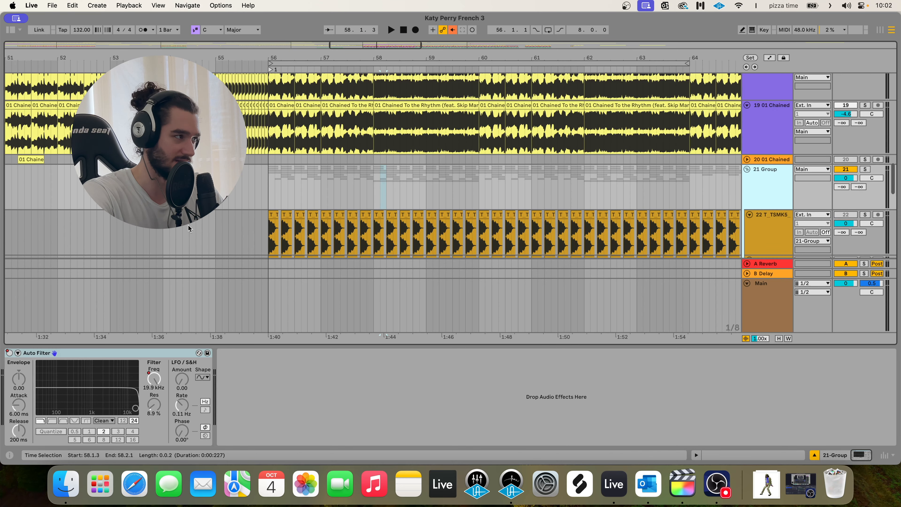
click(865, 259)
click(499, 246)
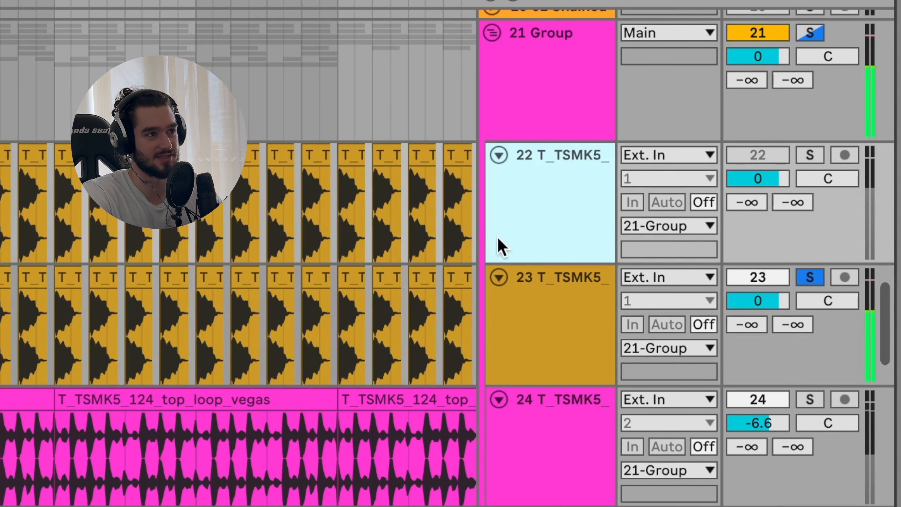
click(809, 156)
click(808, 157)
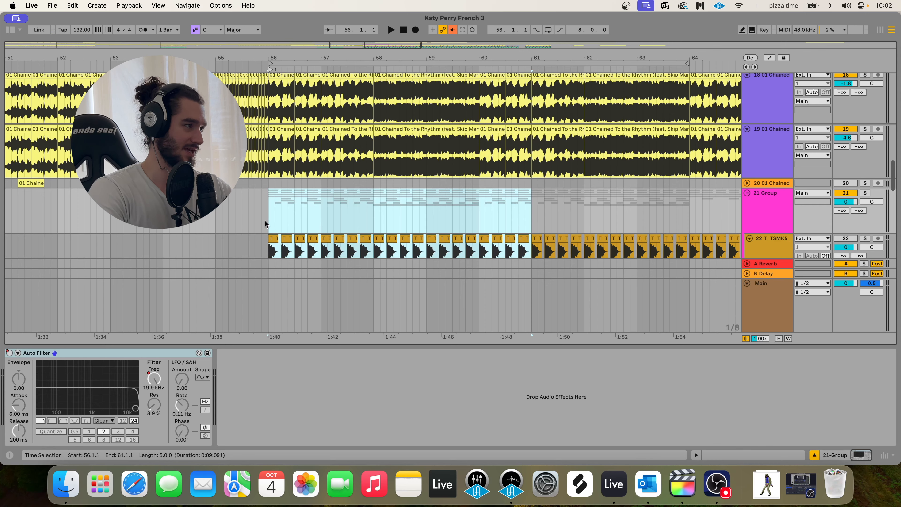
drag(269, 220, 489, 217)
click(581, 213)
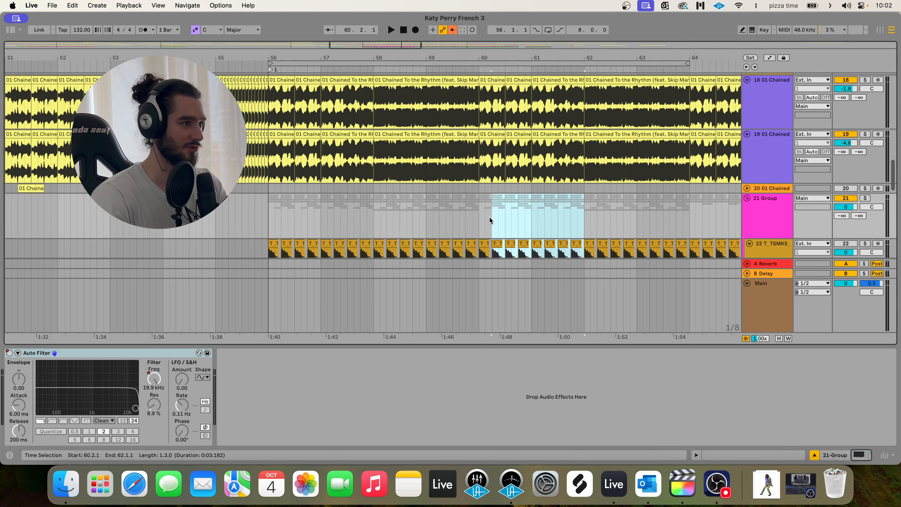
Step: Compare soloed track 18 from bar 58 with the sidechain Compressor on and bypassed
scroll(491, 216, up, 6)
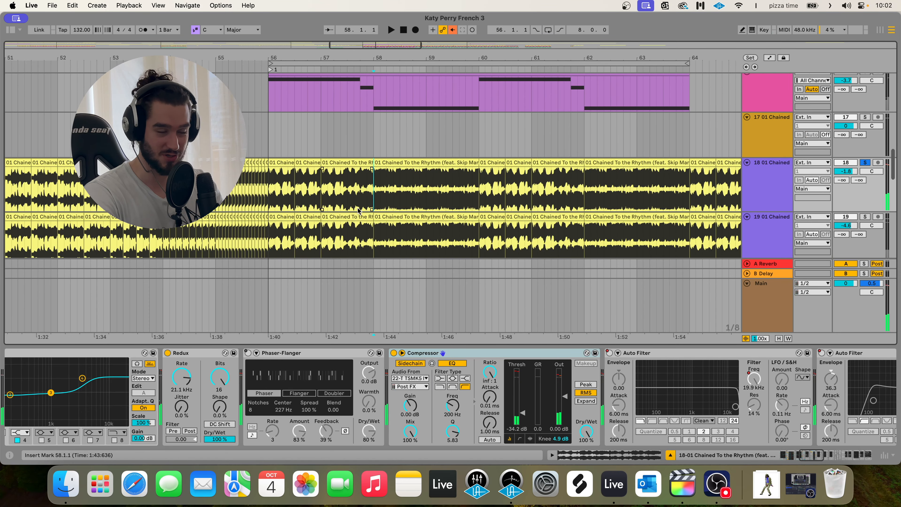
key(space)
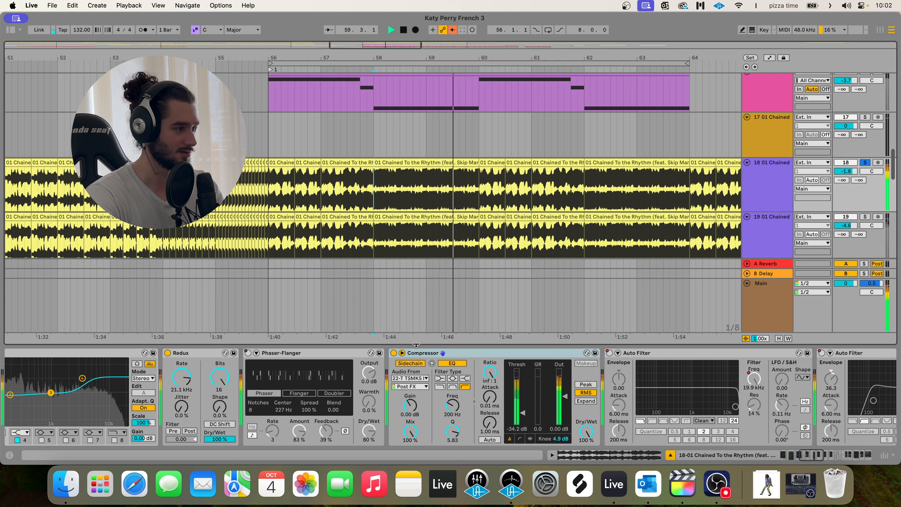
key(space)
click(393, 353)
key(space)
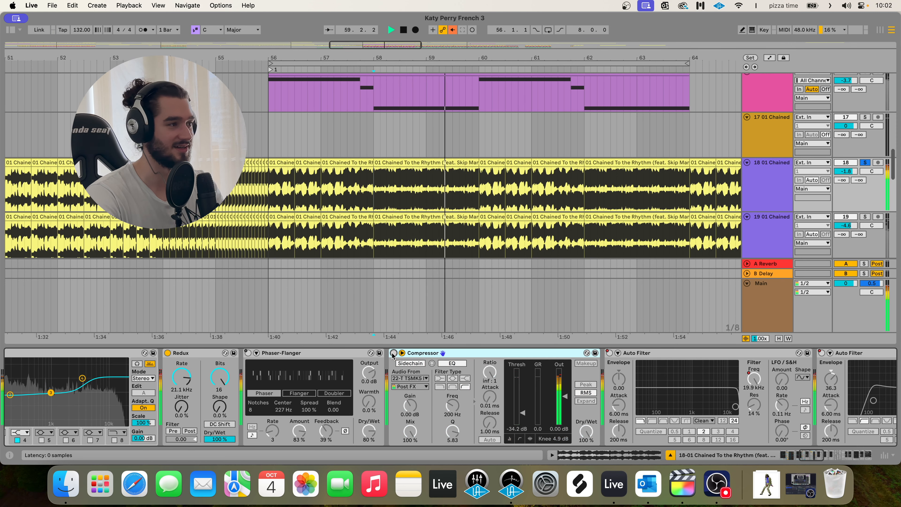
key(space)
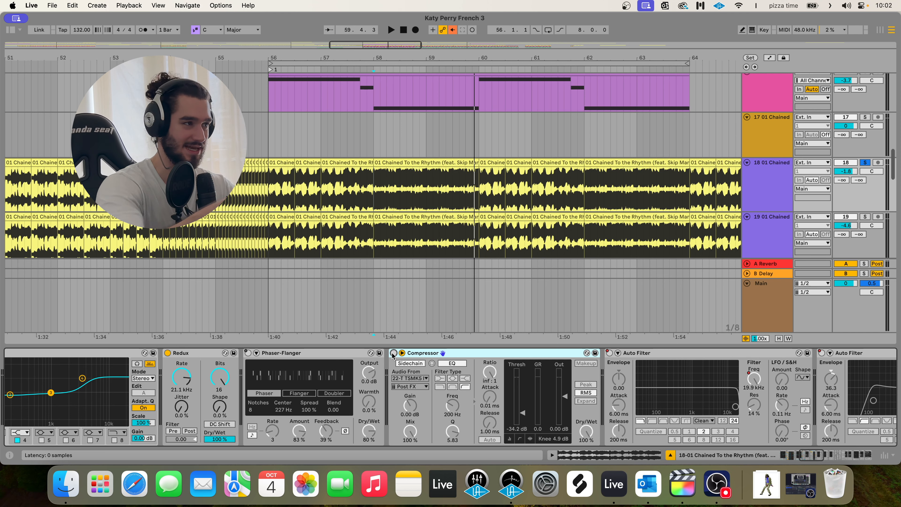
Step: Highlight the track 18 chops from bar 56 into bar 57 and toggle the sidechain Compressor on and off
drag(270, 186, 307, 179)
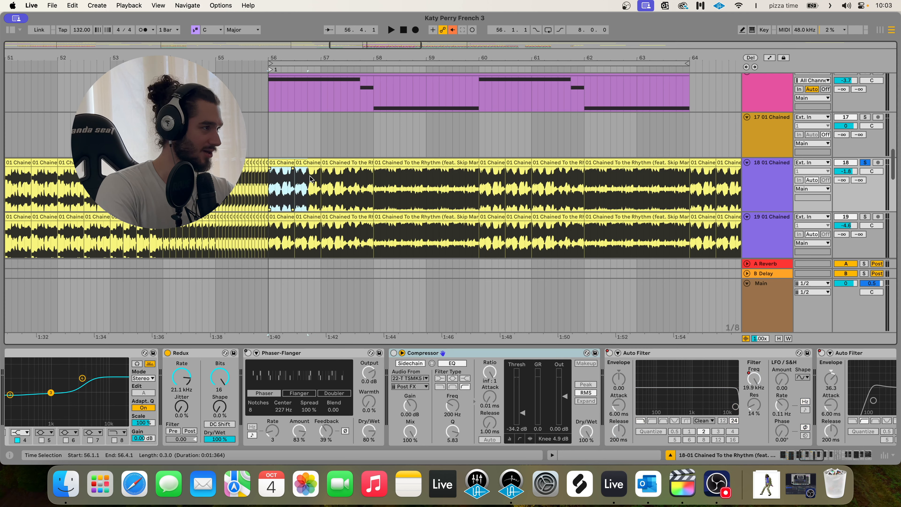
click(290, 182)
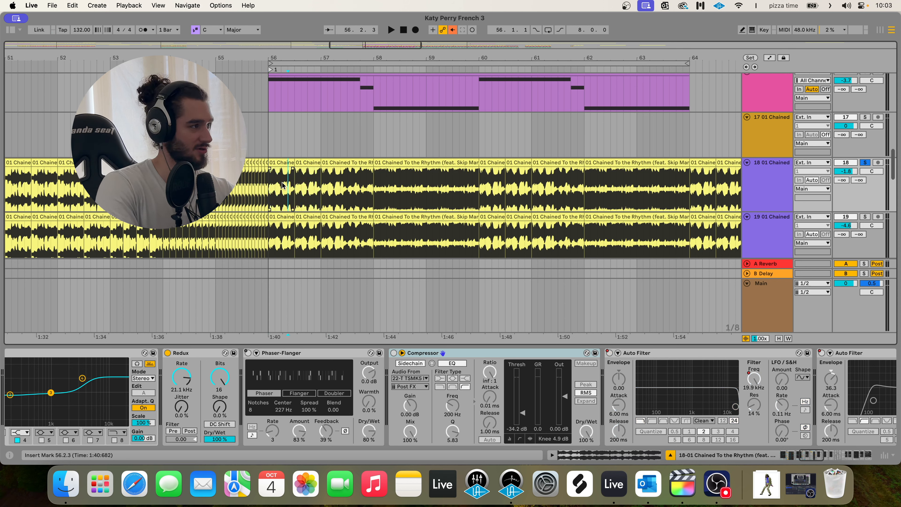
drag(273, 192, 360, 187)
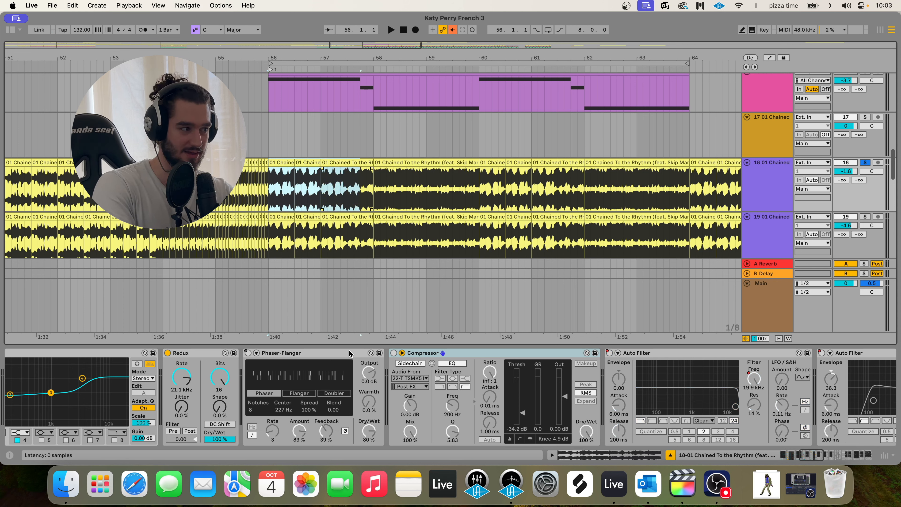
click(394, 353)
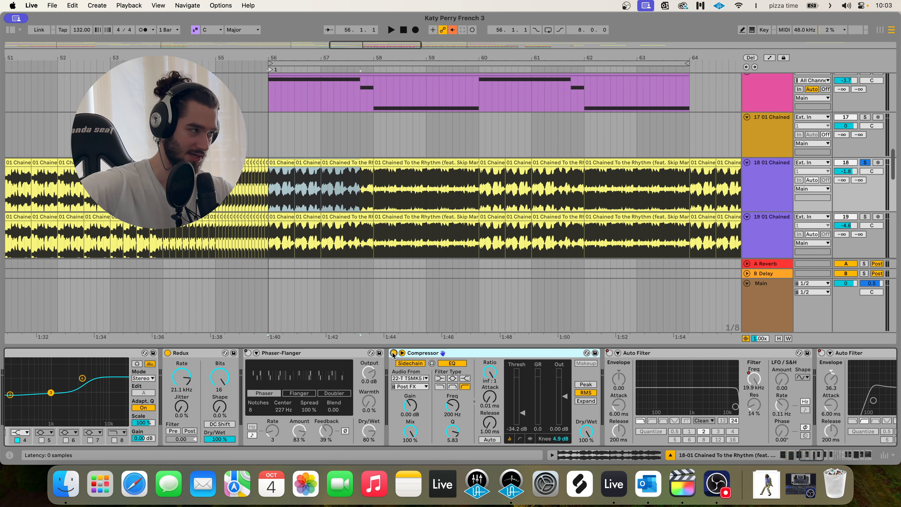
click(394, 353)
Step: Compare the full mix from bar 58 with track 18's sidechain Compressor bypassed and on, leaving it on
key(space)
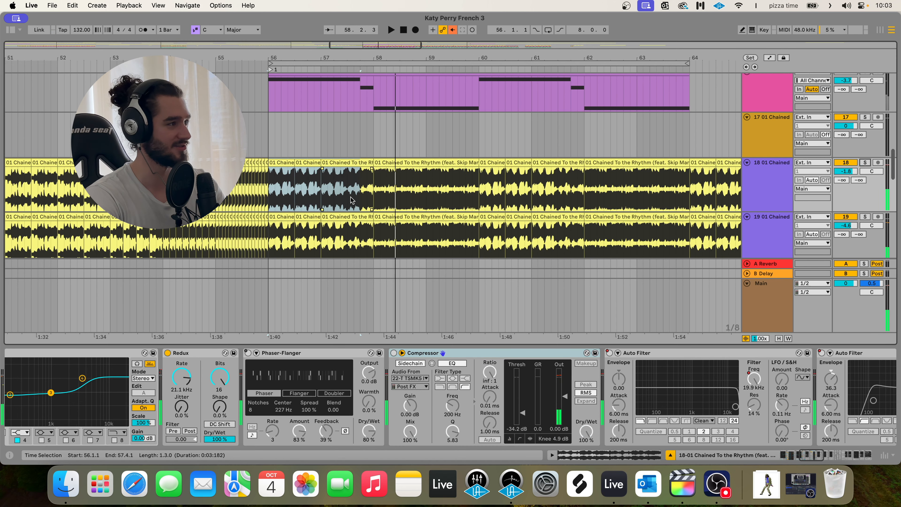
click(373, 190)
key(space)
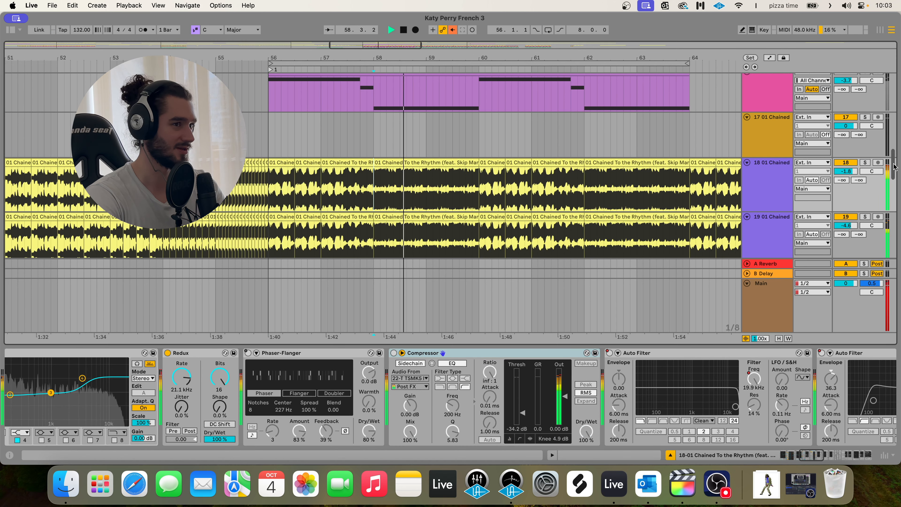
click(394, 353)
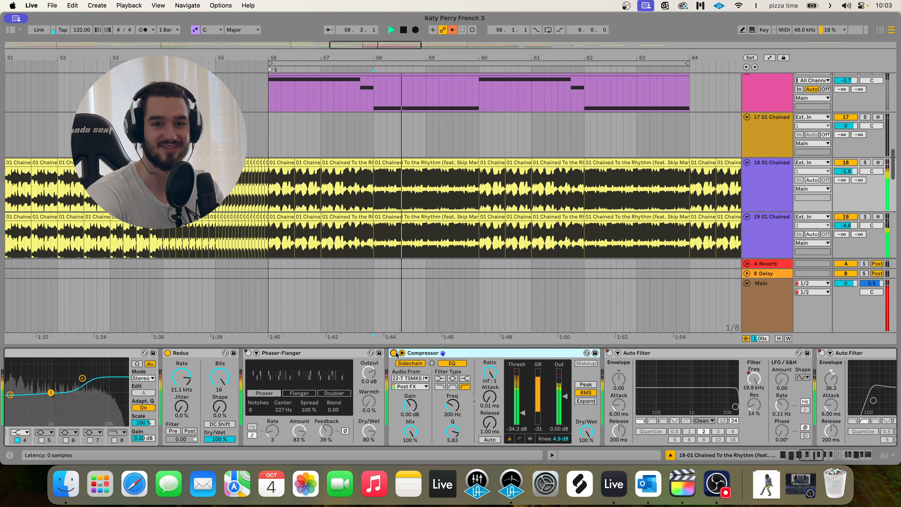
key(space)
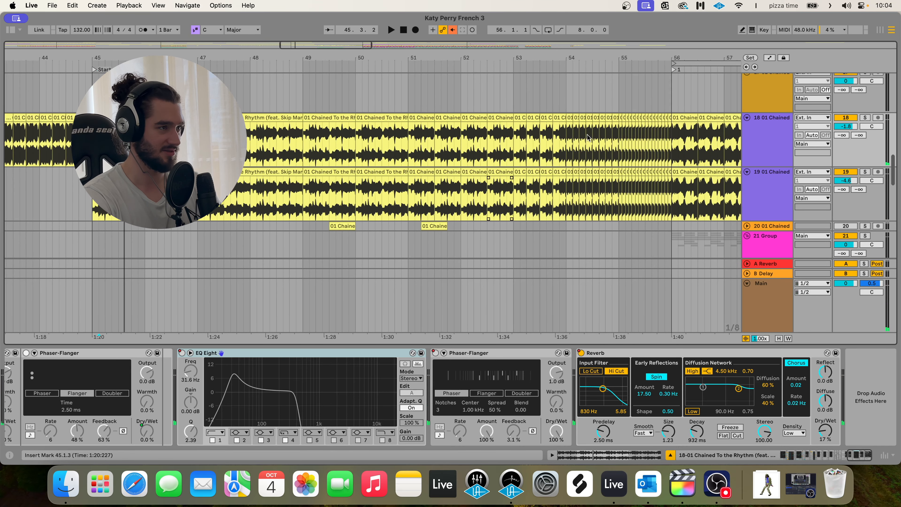
Step: Look over the chopped build-up before bar 56 and the arrangement on to the section at bar 72
click(624, 142)
click(670, 150)
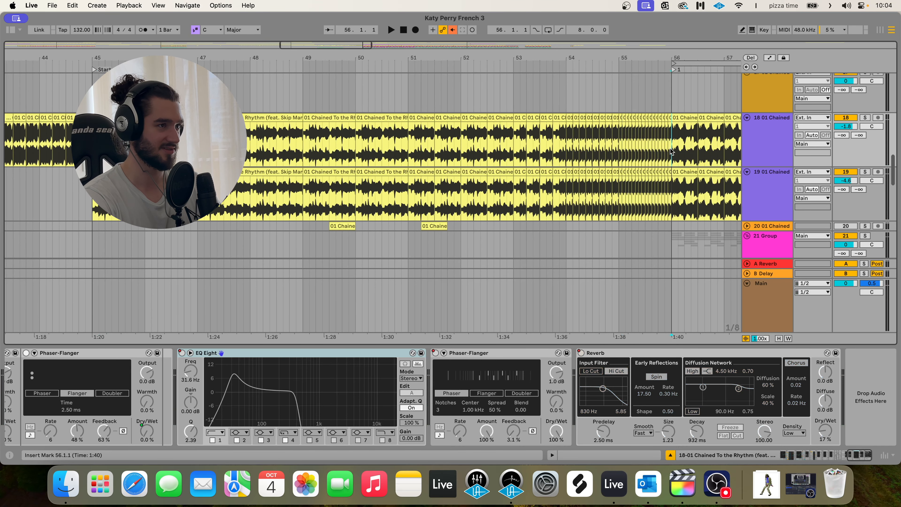
scroll(597, 156, right, 7)
click(773, 147)
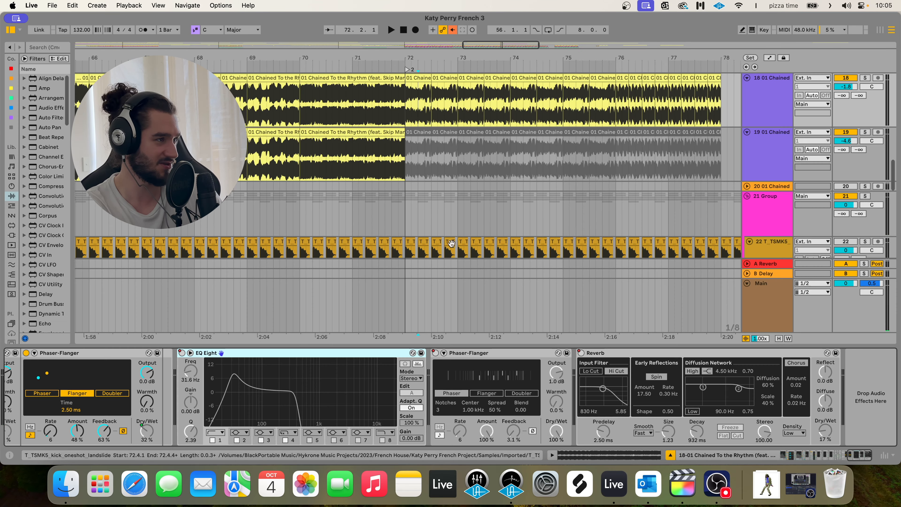
scroll(366, 169, right, 3)
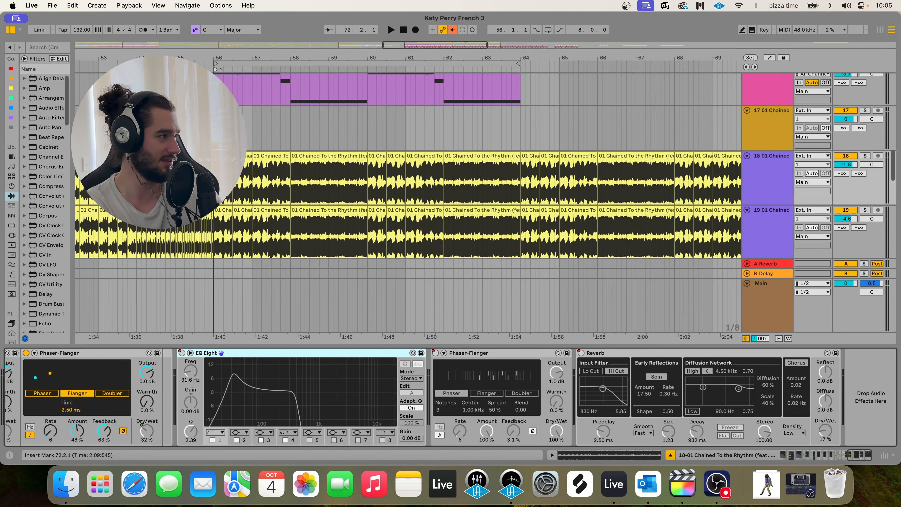
click(200, 128)
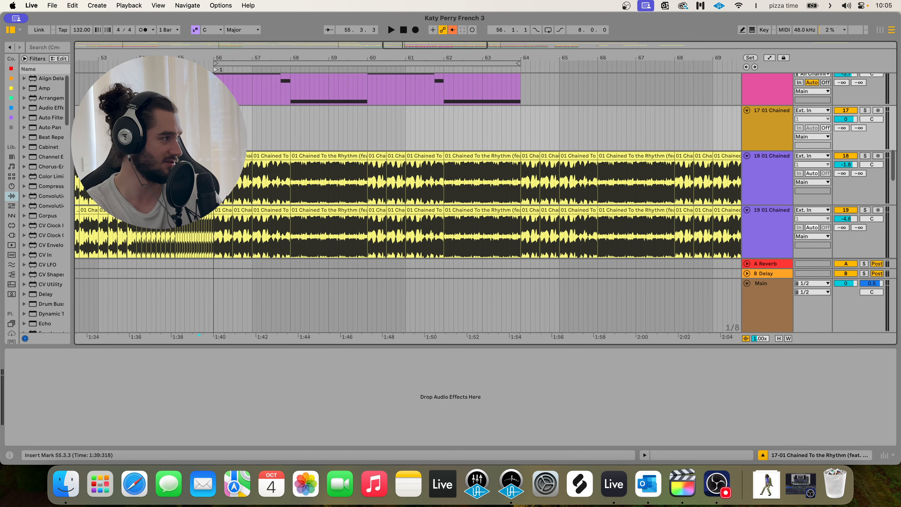
Step: Examine the device chain of track 19, from the EQ Eights and OTT to the Auto Filters, Limiter and Cabinet
scroll(336, 171, down, 5)
click(768, 142)
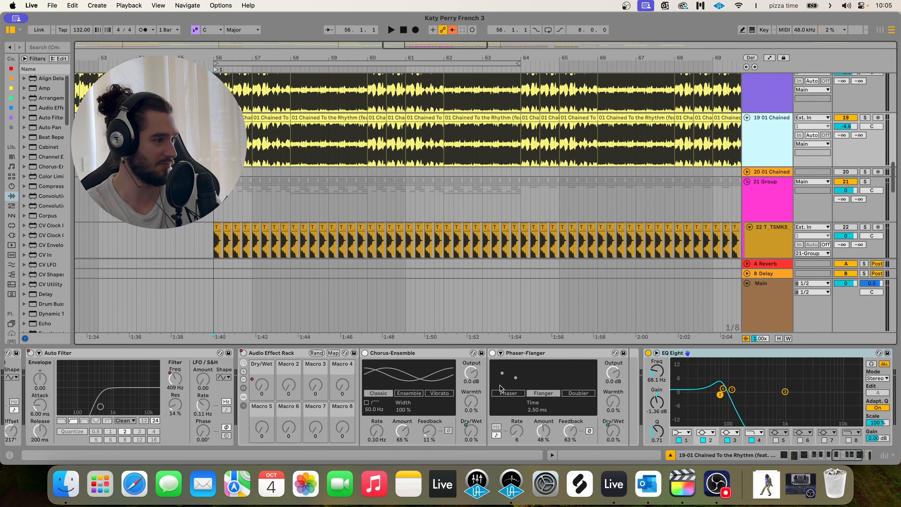
scroll(483, 384, right, 1)
scroll(482, 385, right, 10)
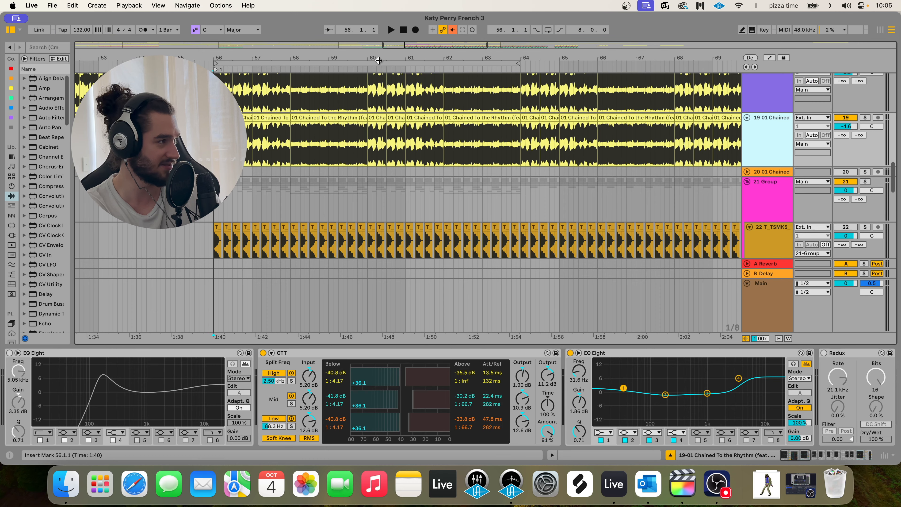
scroll(602, 377, right, 10)
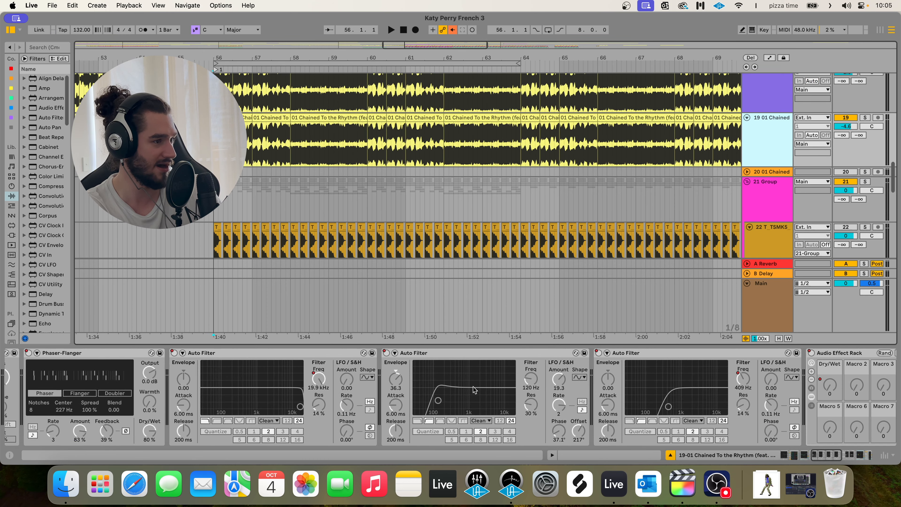
scroll(522, 389, right, 8)
scroll(548, 390, left, 20)
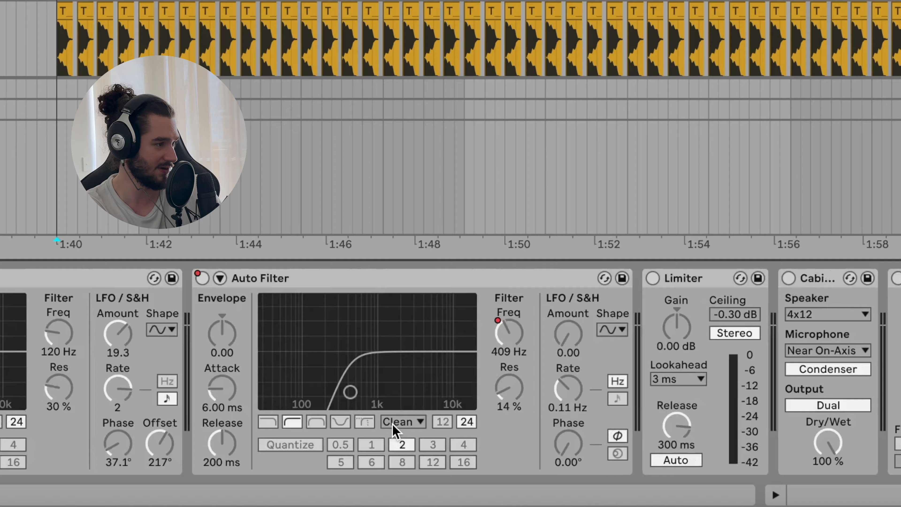
Step: Solo the 21 Group and play the drums from bar 56
scroll(496, 147, down, 5)
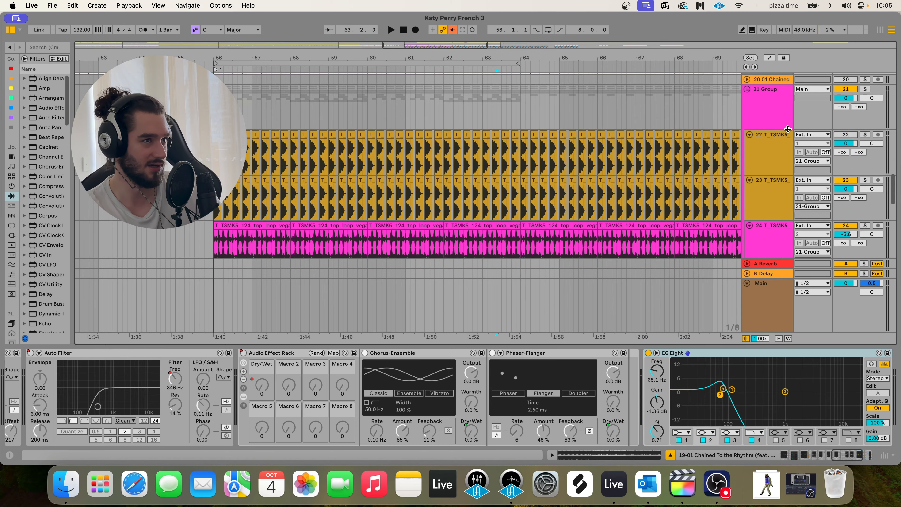
click(771, 127)
click(865, 89)
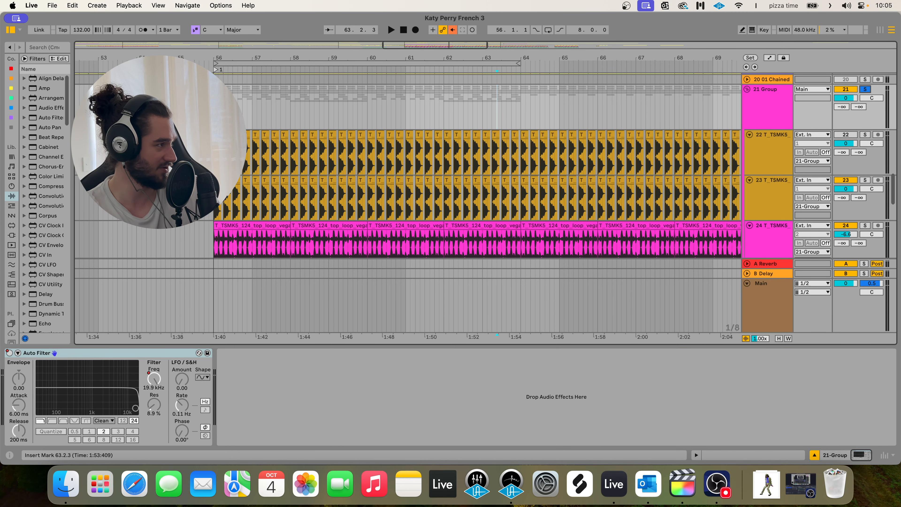
click(215, 70)
key(space)
scroll(408, 178, right, 3)
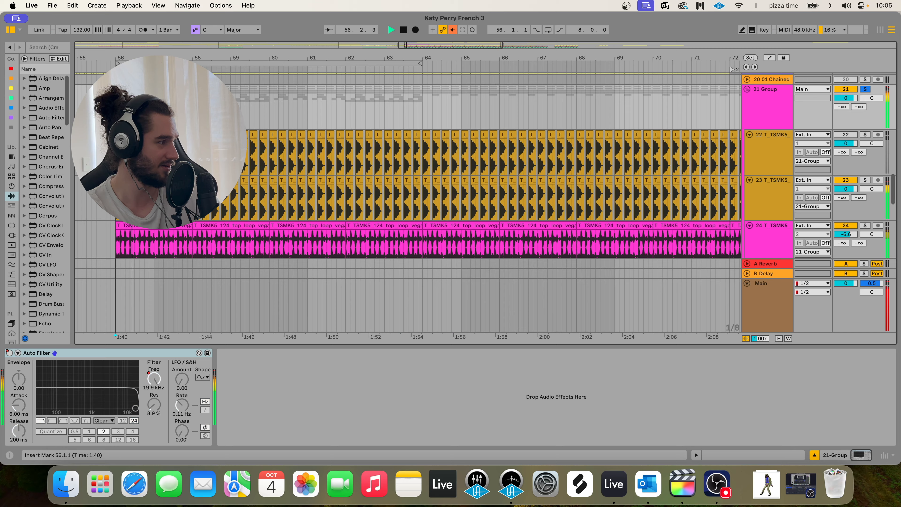
scroll(408, 177, left, 1)
scroll(408, 178, left, 1)
Step: Inspect the kick tracks 22 and 23 and the sidechain Compressor on the track 24 top loop
click(755, 155)
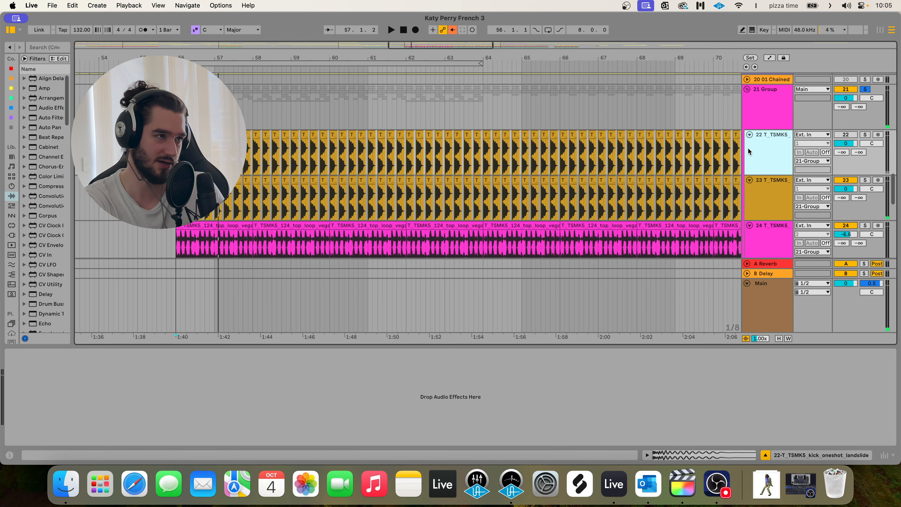
click(791, 199)
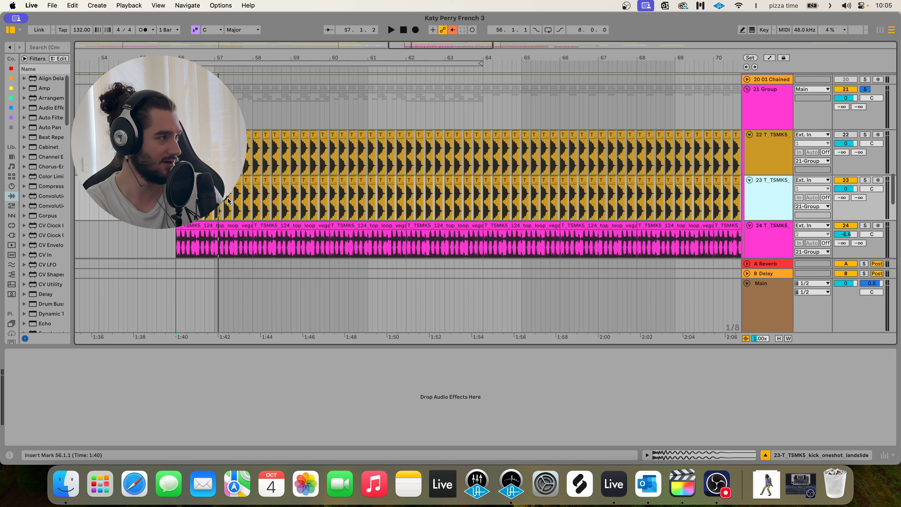
drag(177, 199, 541, 187)
click(761, 183)
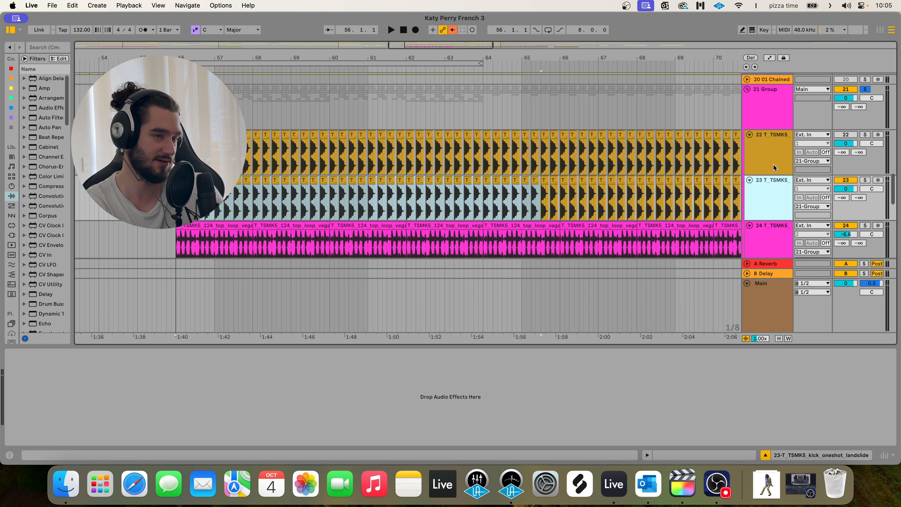
scroll(758, 168, down, 5)
click(287, 122)
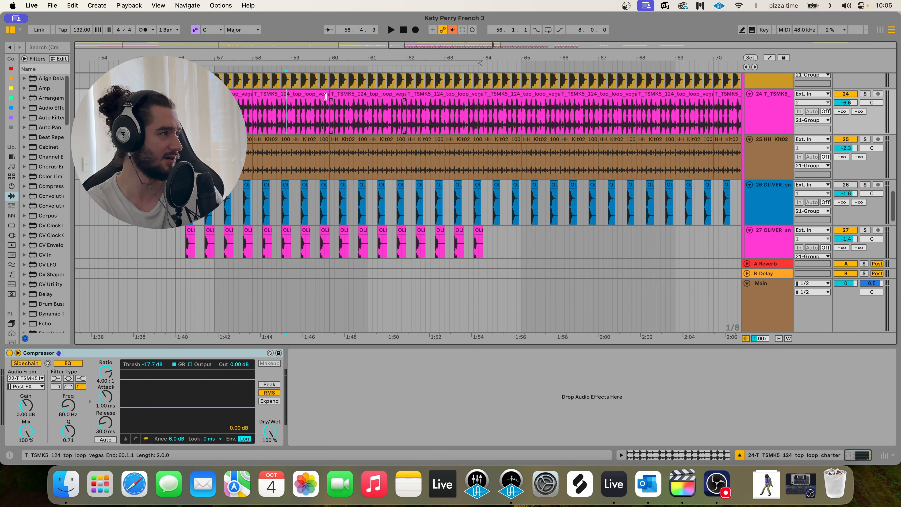
Step: Check which track feeds the sidechain of the Compressor on the track 24 top loop while it plays
click(328, 94)
click(241, 95)
click(684, 455)
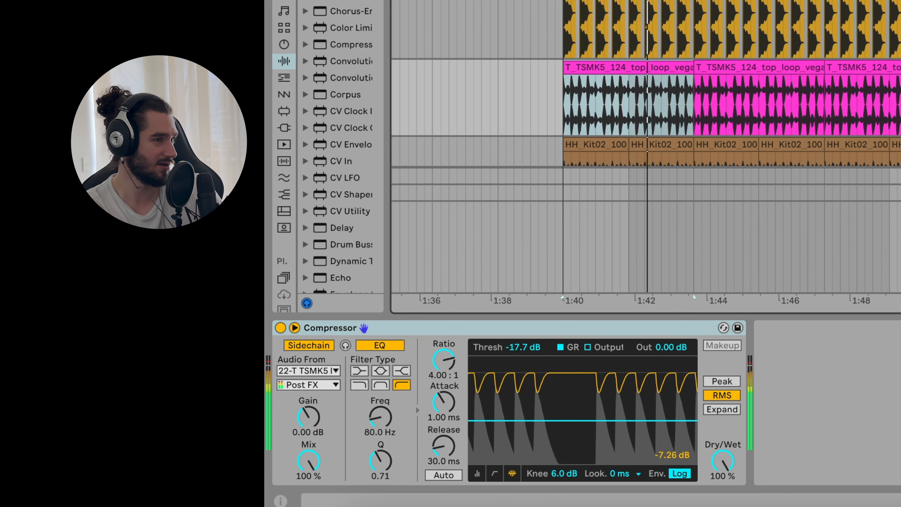
click(315, 371)
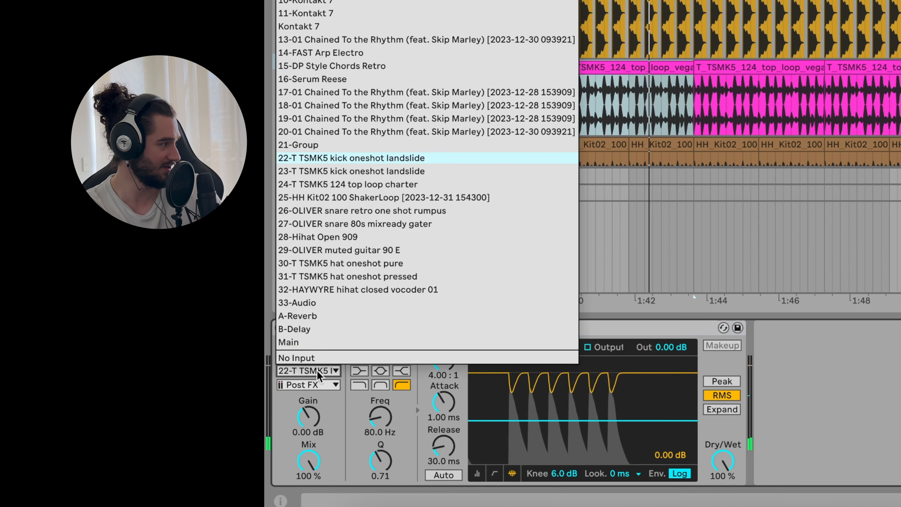
click(315, 371)
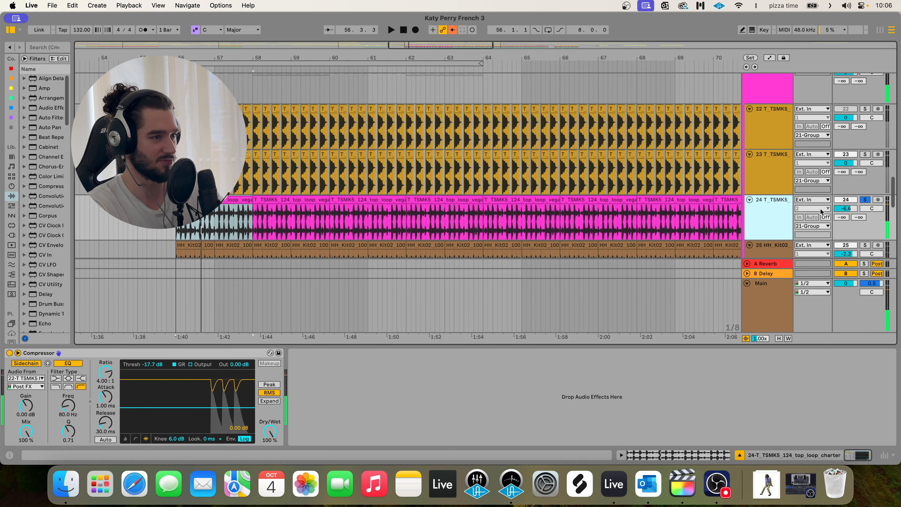
Step: Solo the track 25 shaker loop, play it from bar 56 and inspect its sidechain Compressor
scroll(822, 211, down, 5)
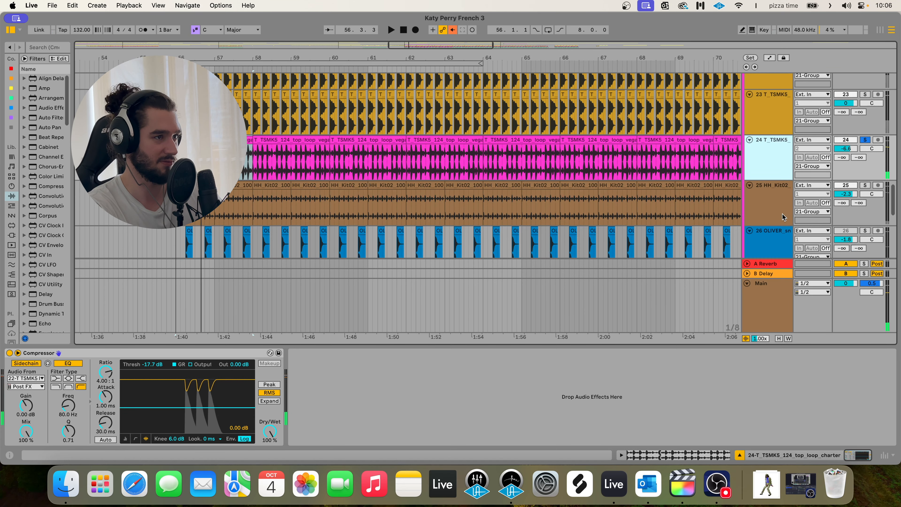
click(262, 142)
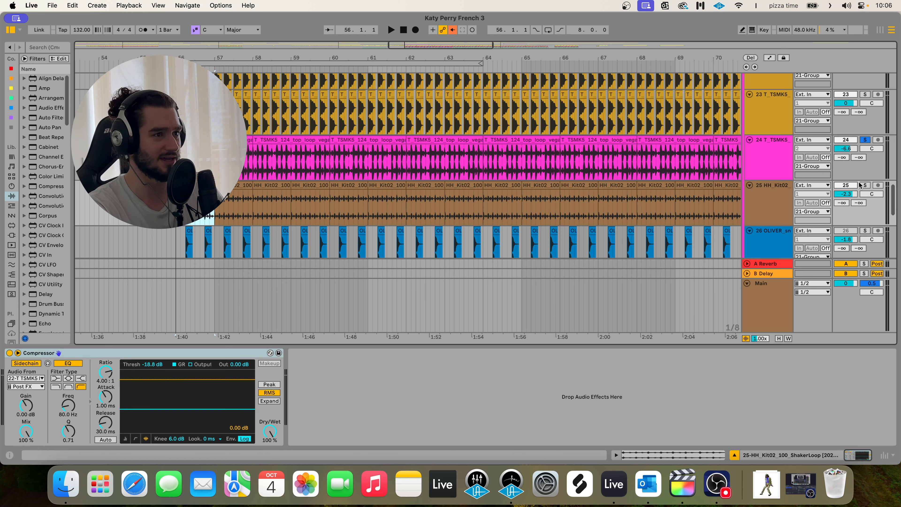
click(864, 185)
key(space)
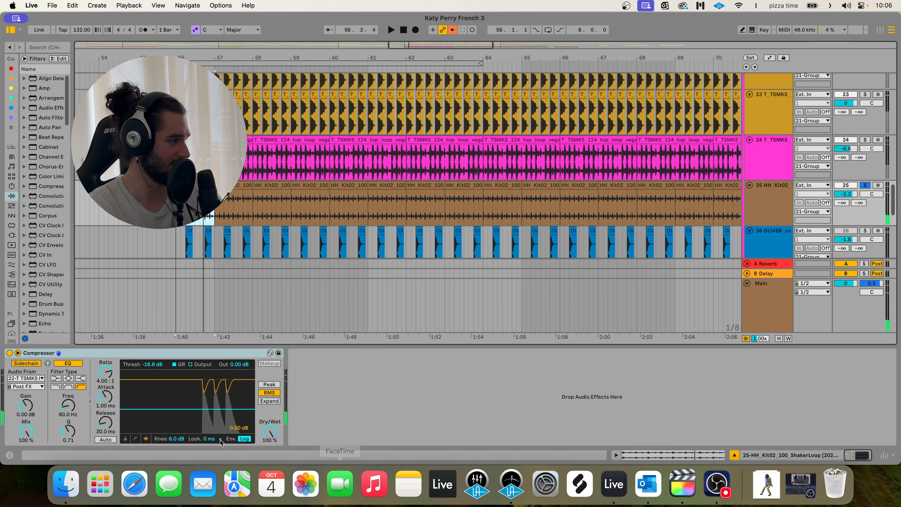
click(32, 378)
click(219, 410)
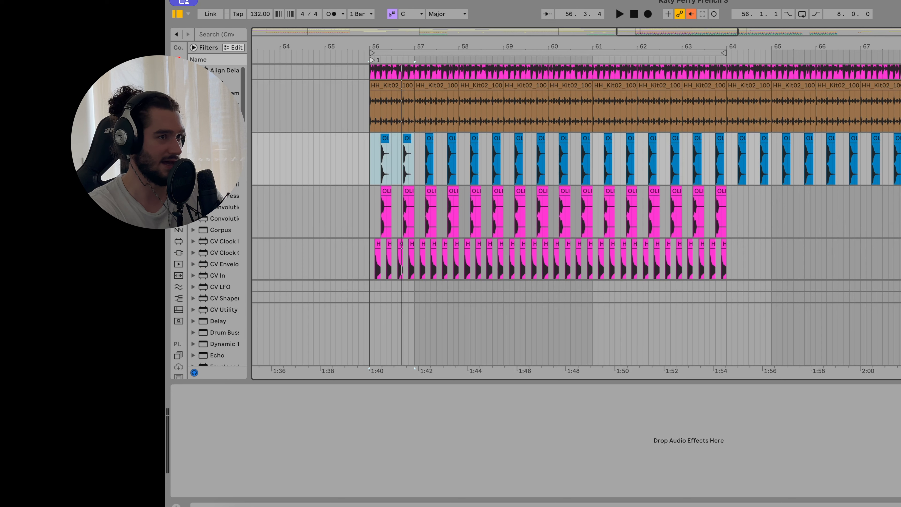
Step: Play the track 26 snare on its own from bar 56
click(383, 161)
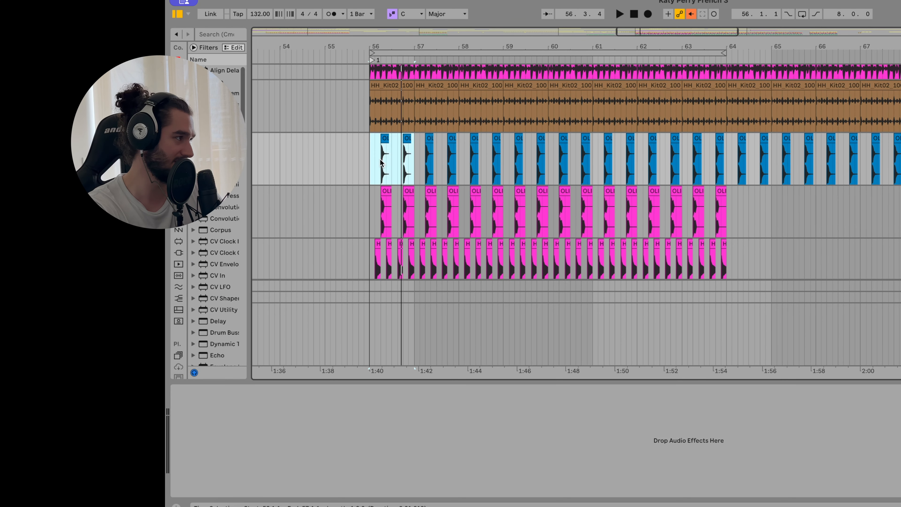
key(space)
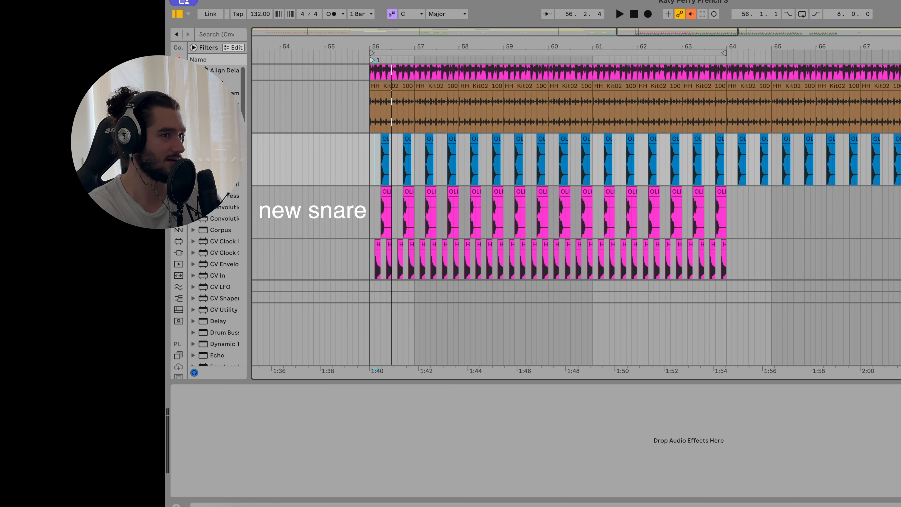
key(space)
Step: Play the track 27 snare from bar 56 and inspect the curve of its EQ Eight
key(Down)
key(space)
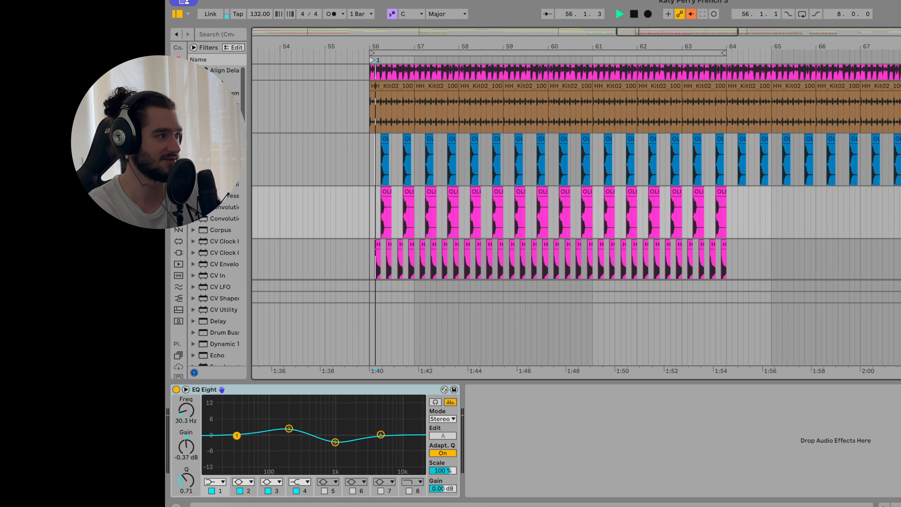
key(space)
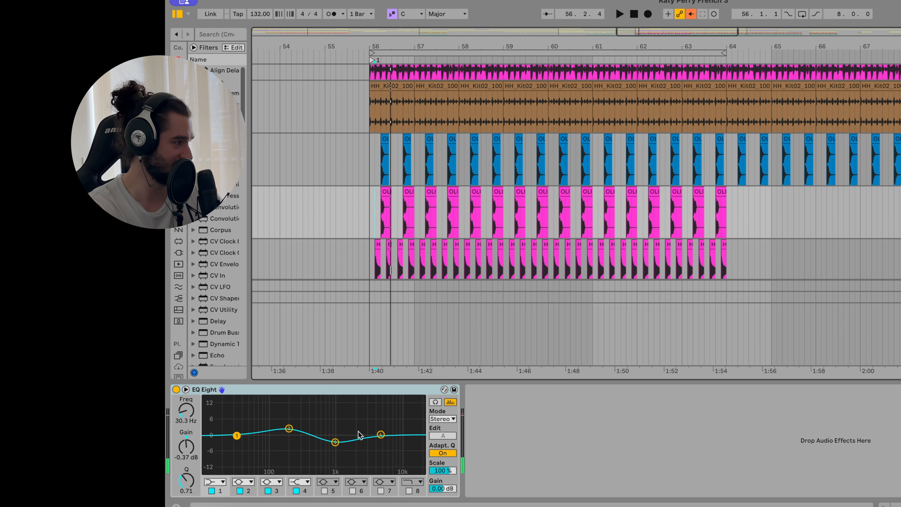
click(244, 424)
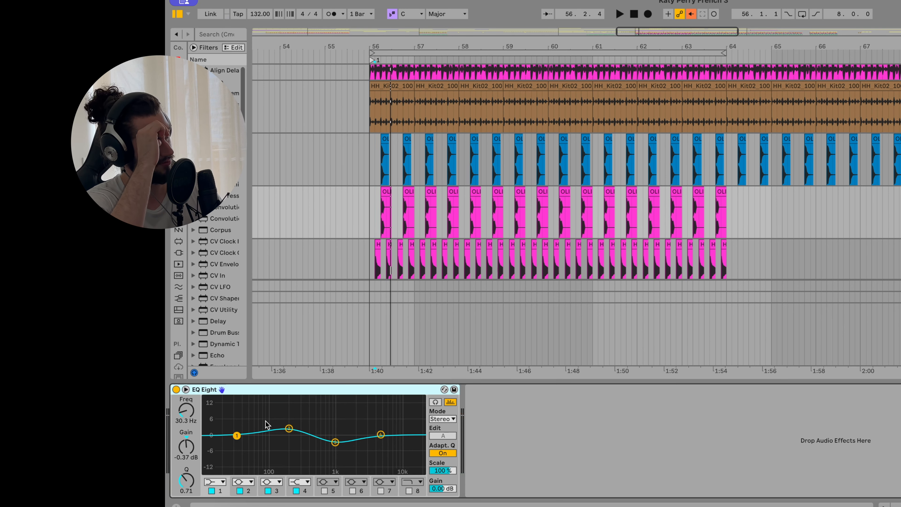
click(289, 428)
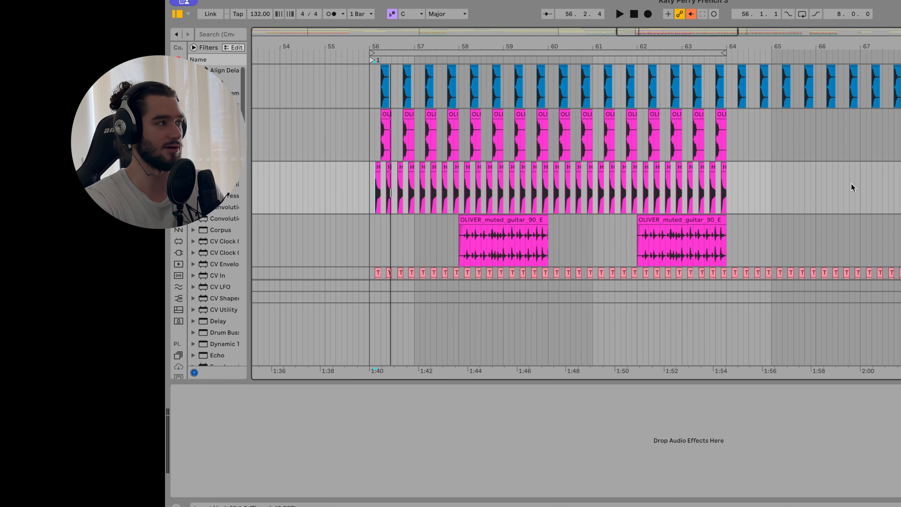
Step: Play the soloed open hi-hat on track 28 from bar 56
click(381, 189)
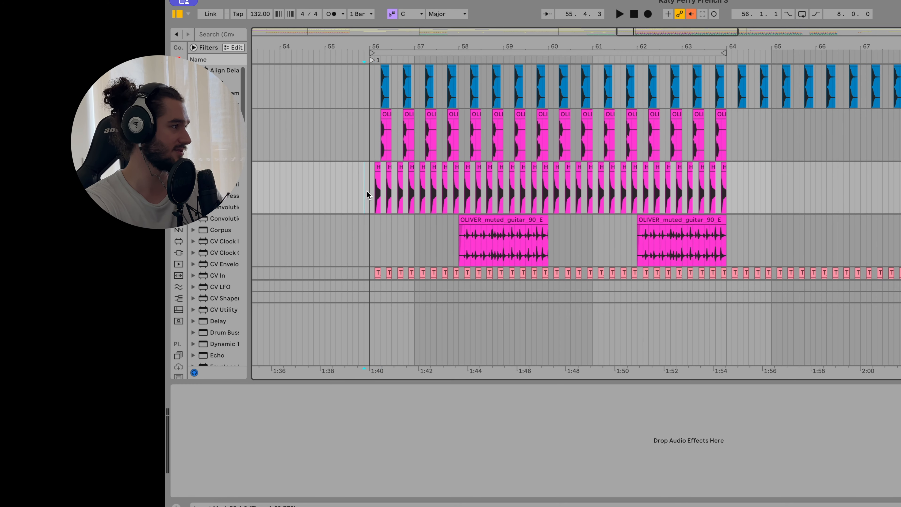
click(370, 190)
key(space)
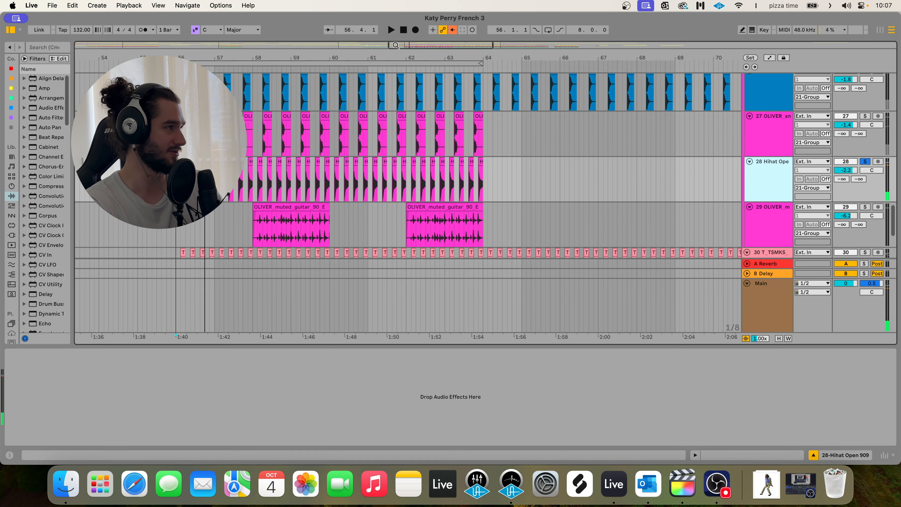
Step: Examine the offbeat spacing of the track 28 hi-hat clips after bar 56 up close and replay them
drag(184, 57, 308, 117)
click(309, 176)
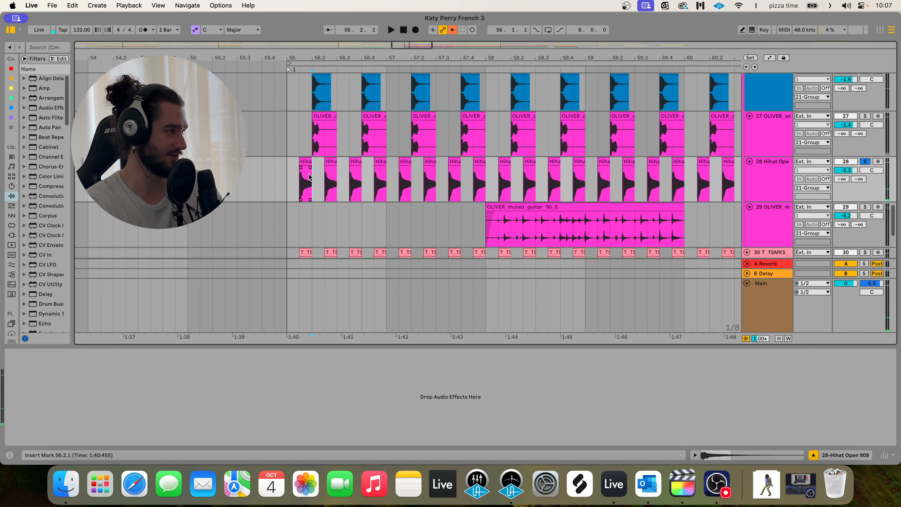
drag(309, 176, 324, 177)
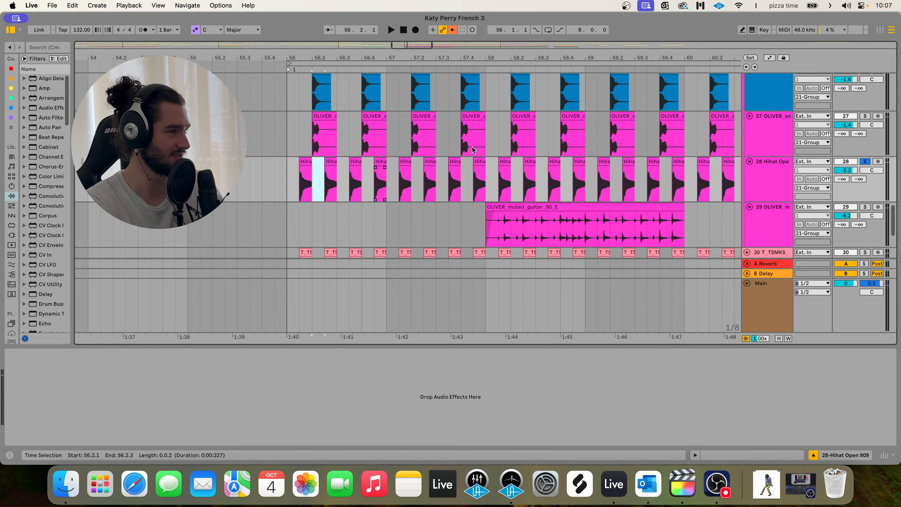
key(space)
click(782, 185)
key(space)
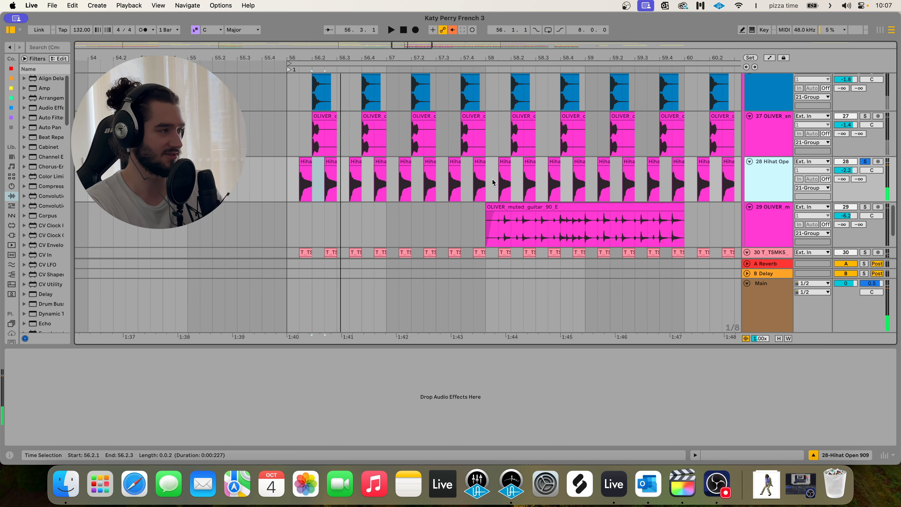
click(313, 184)
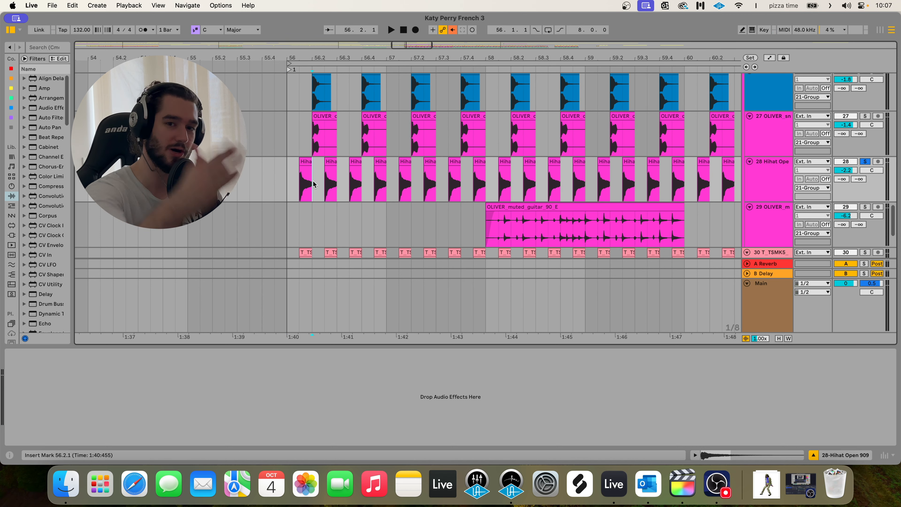
Step: Solo the muted guitar on track 29 and open its bar 58 clip to check the warp and pitch settings
click(773, 217)
click(865, 196)
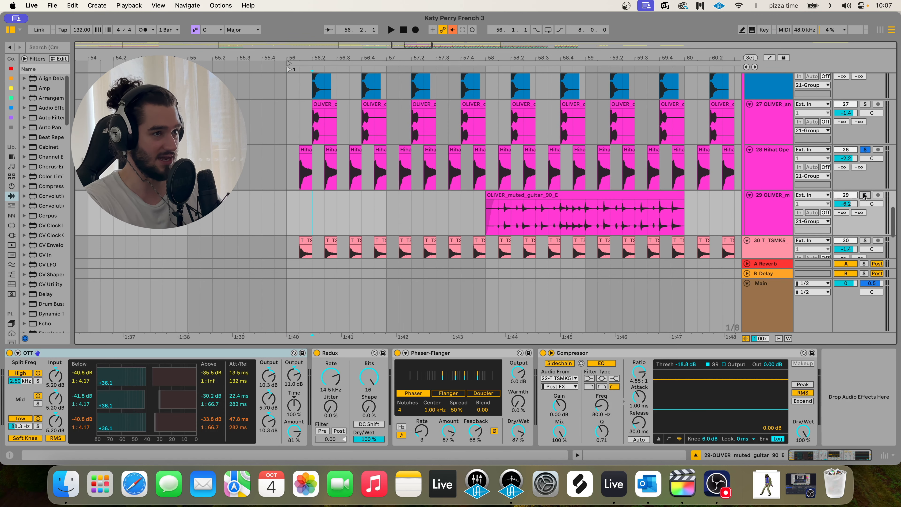
click(485, 212)
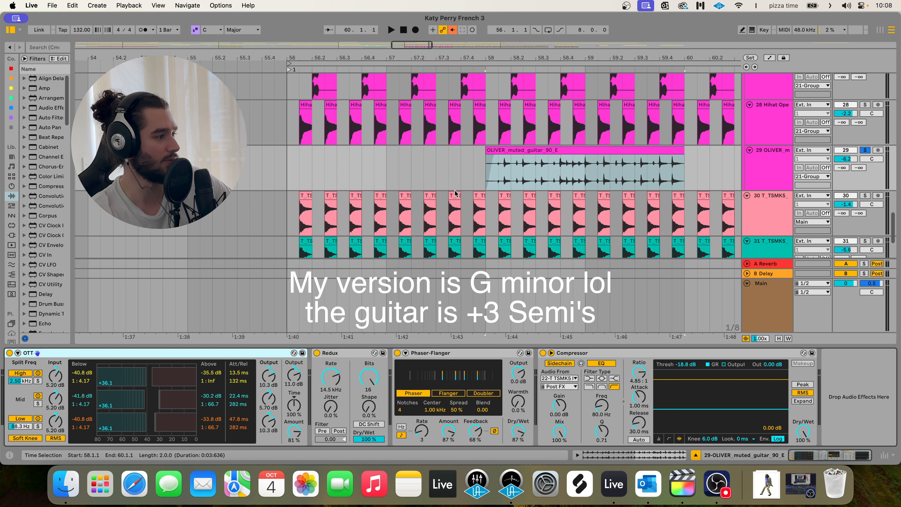
double_click(542, 159)
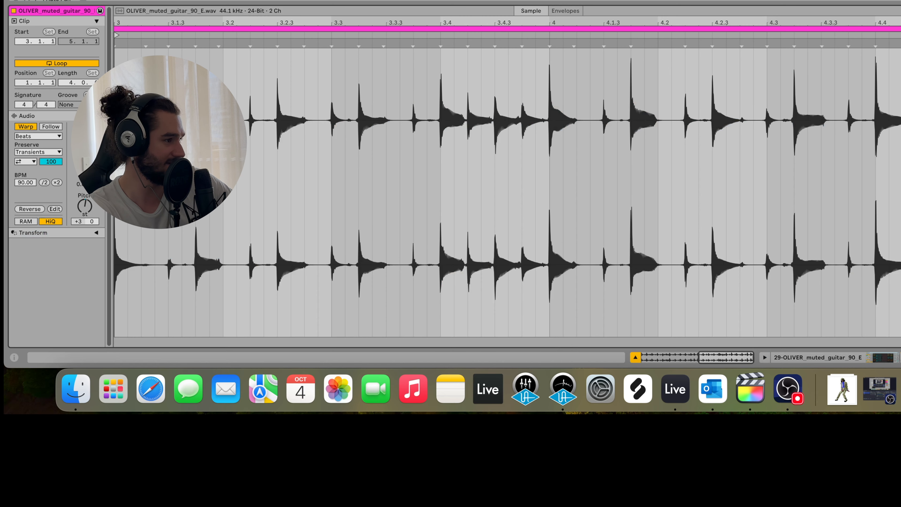
Step: Examine the track 29 guitar's device chain of OTT, Redux, Phaser-Flanger and sidechain Compressor
click(832, 354)
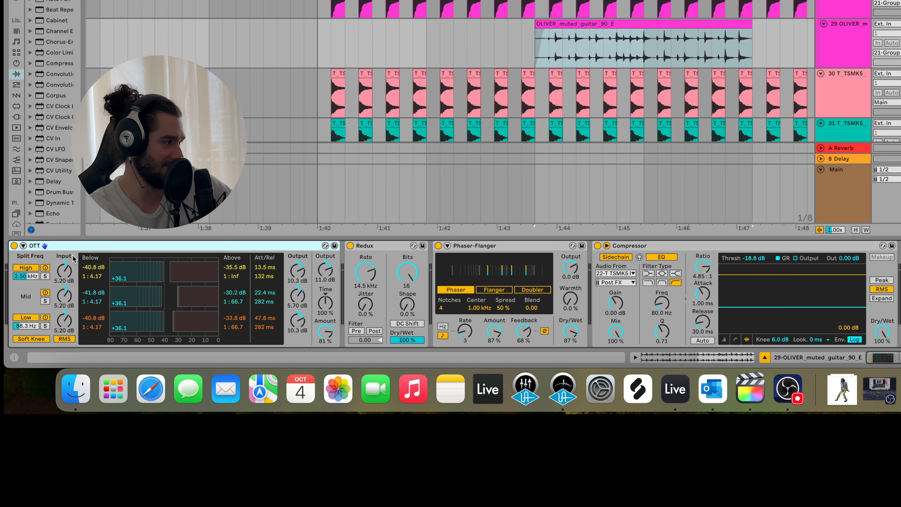
click(397, 248)
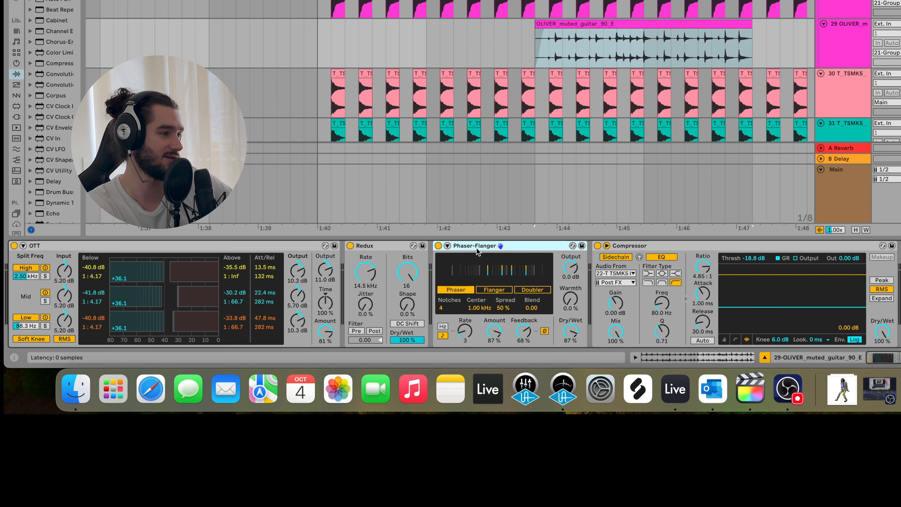
click(461, 244)
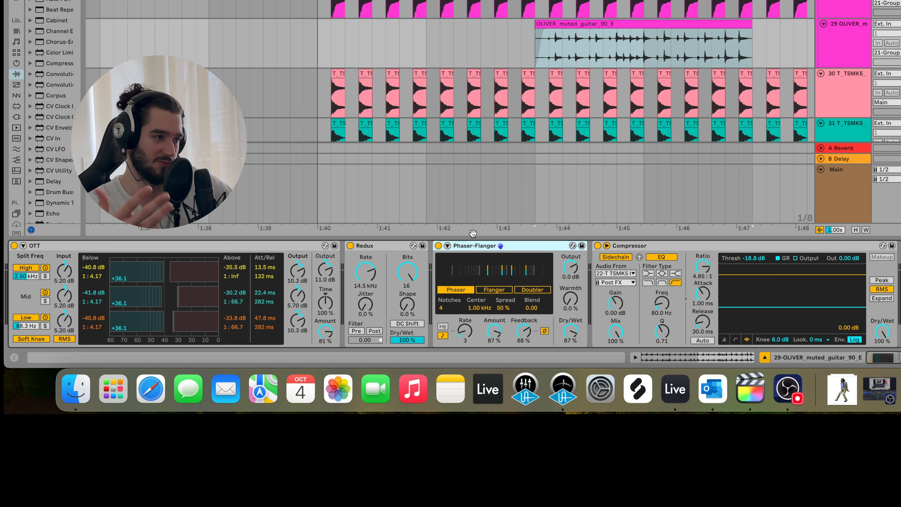
click(668, 248)
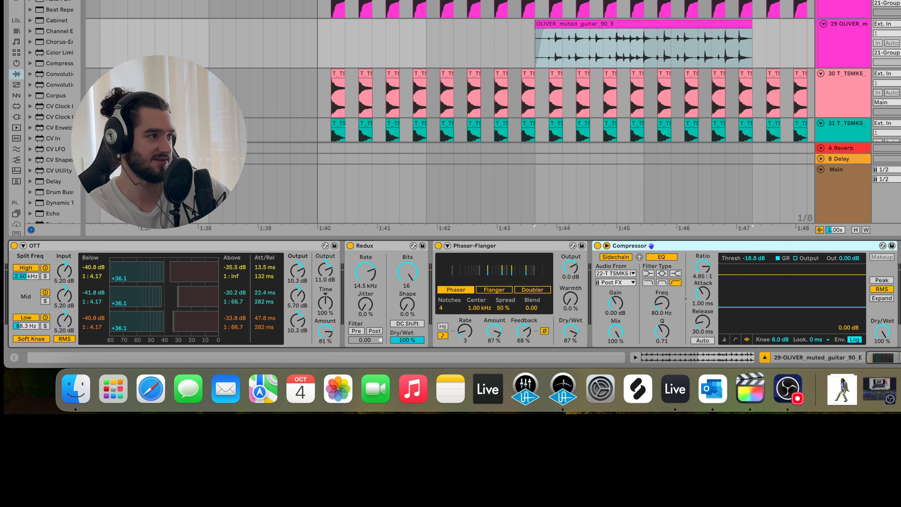
Step: Play the processed muted guitar and select its clip between bars 58 and 60
key(space)
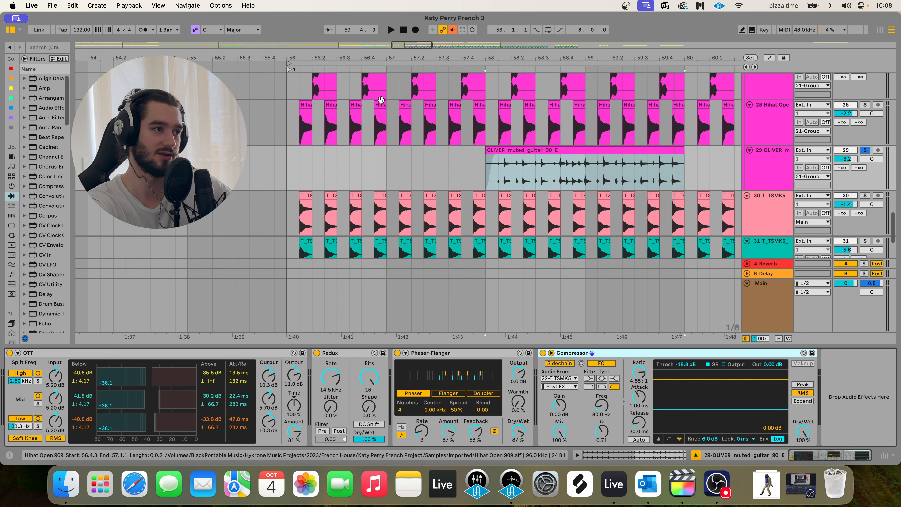
drag(290, 175, 688, 173)
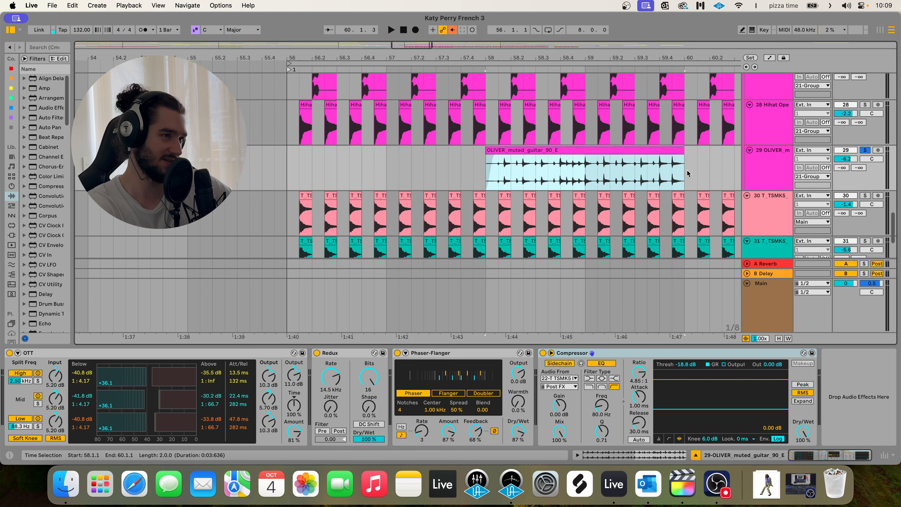
click(747, 171)
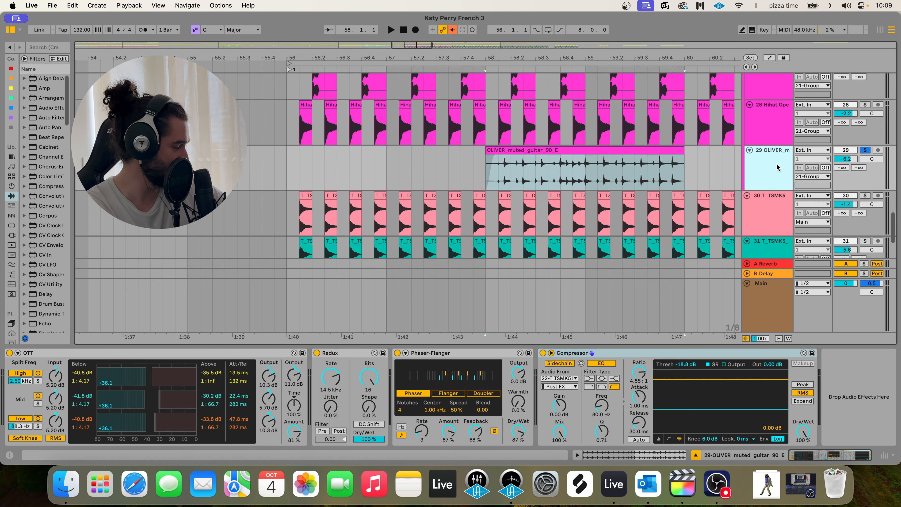
Step: Solo the track 30 hat one-shot in place of the guitar and play it from bar 56
scroll(221, 192, down, 1)
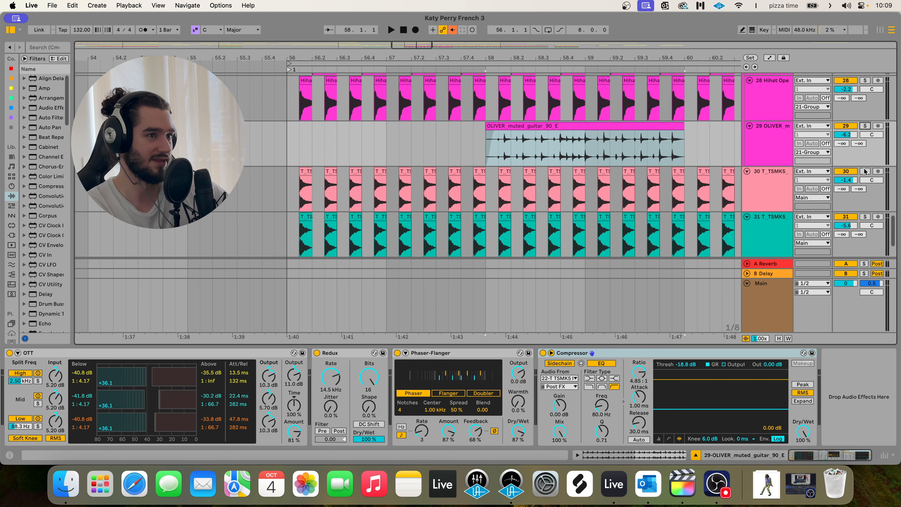
click(220, 192)
click(286, 186)
key(space)
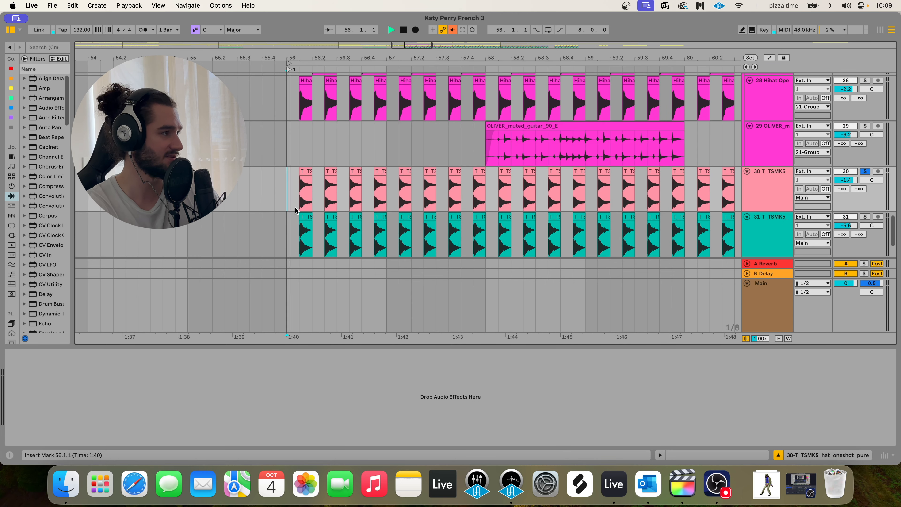
click(811, 198)
click(774, 189)
key(space)
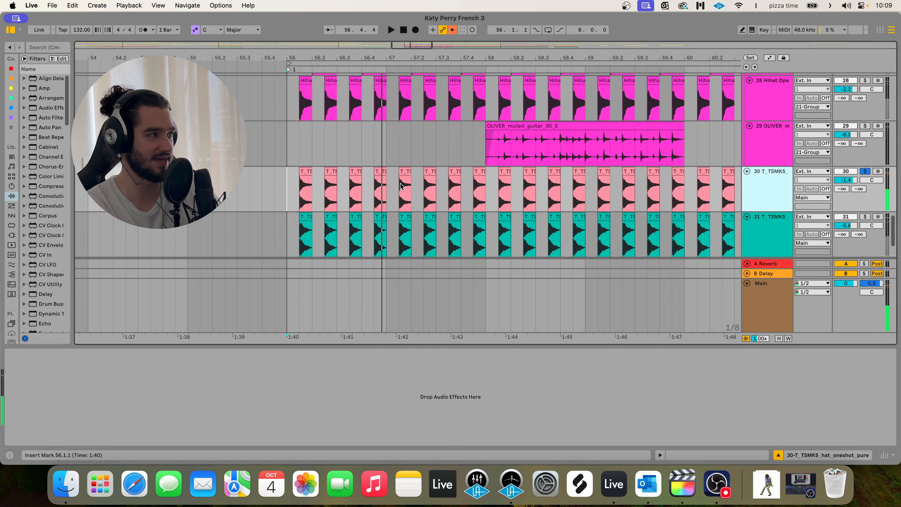
scroll(382, 161, up, 1)
scroll(517, 202, down, 3)
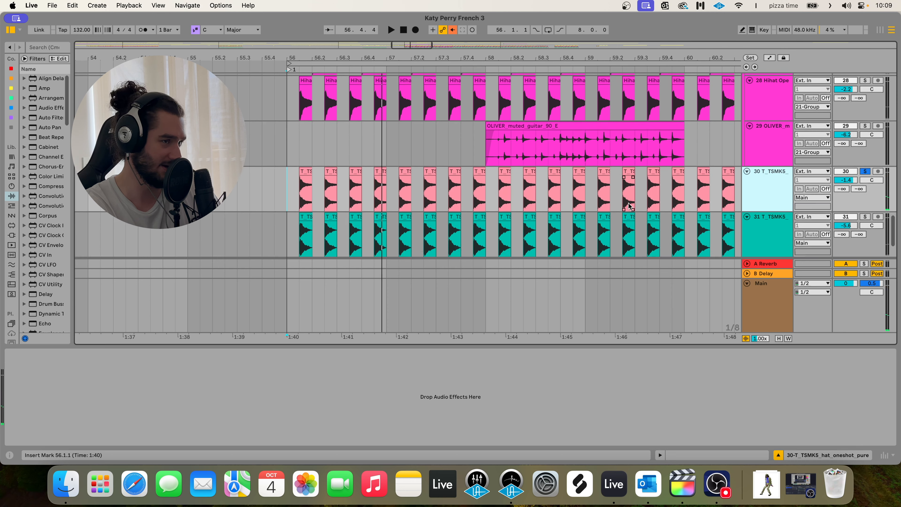
Step: Solo the track 31 hat, play it from bar 56 and add the track 30 hat to the solo
click(866, 194)
click(783, 210)
key(space)
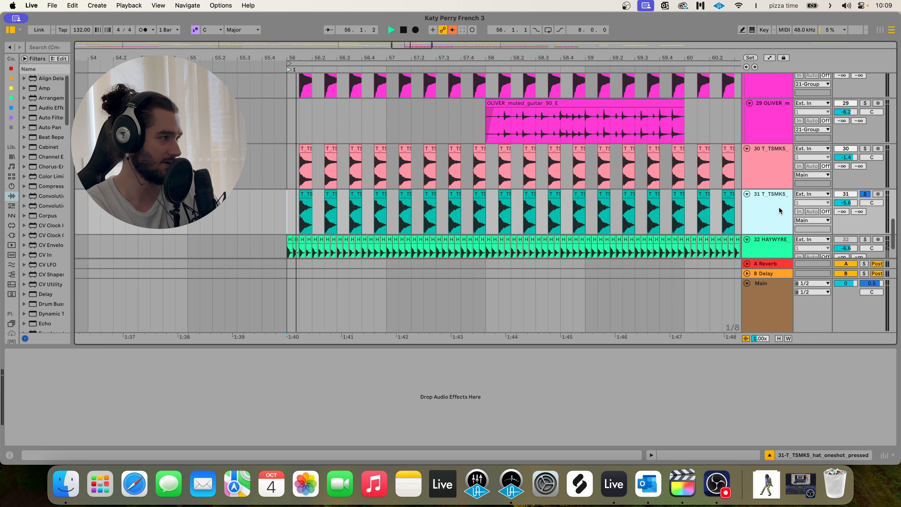
super+click(865, 148)
scroll(862, 89, up, 2)
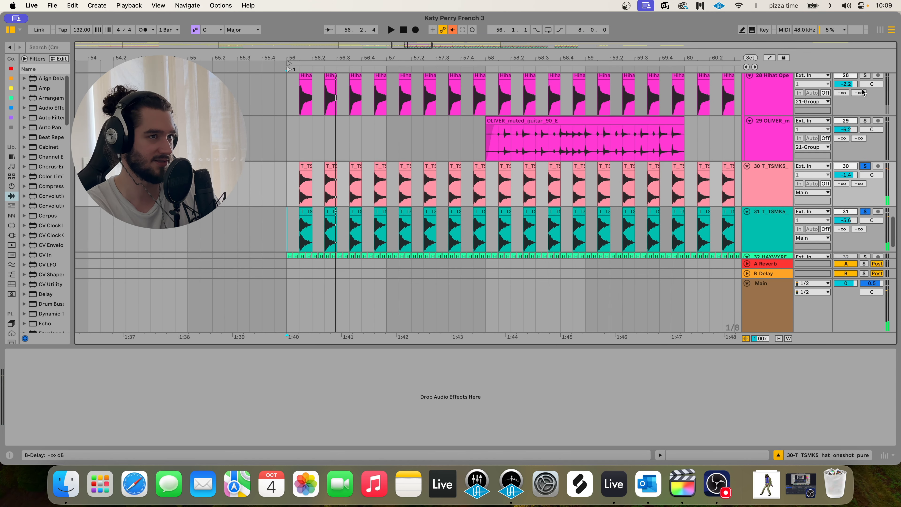
Step: Add the track 28 open hi-hat to the soloed tracks 30 and 31 and play the three hats together
super+click(866, 76)
key(space)
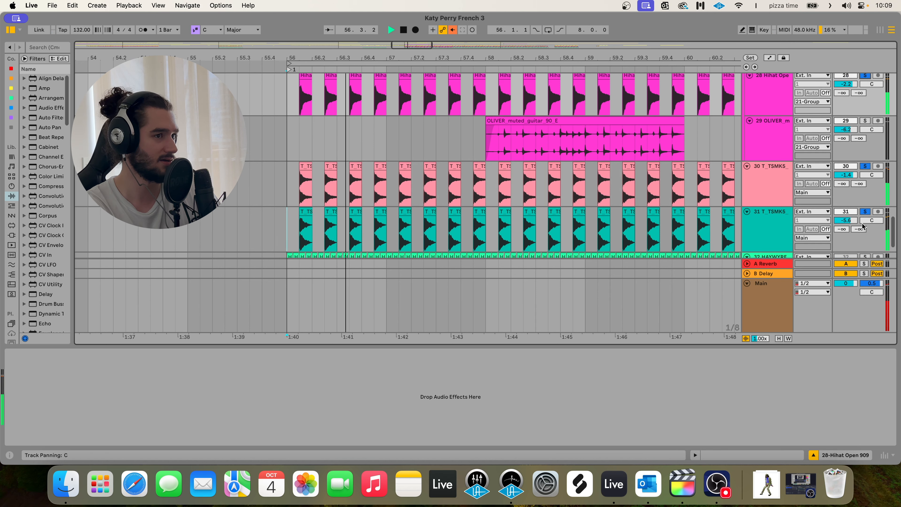
key(space)
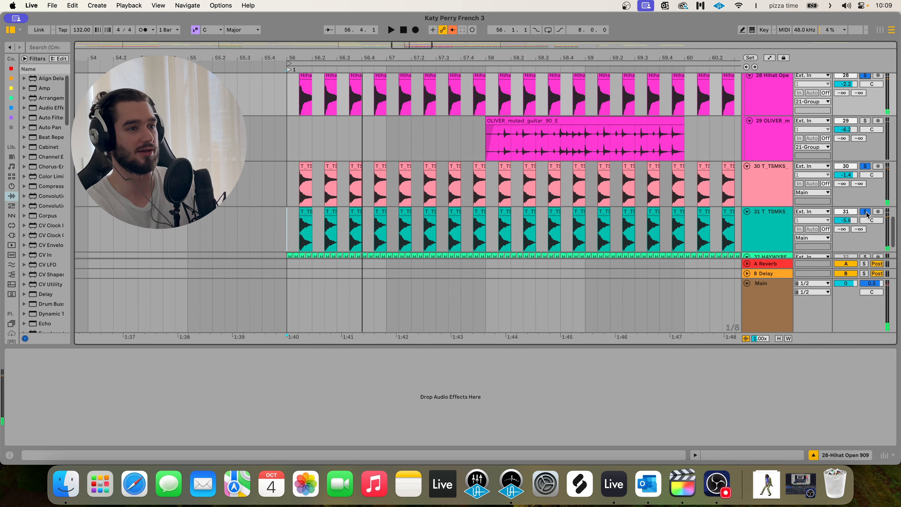
Step: Hide the device view and place the playback marker at bar 56 on the track 16 Serum Reese
scroll(782, 198, up, 10)
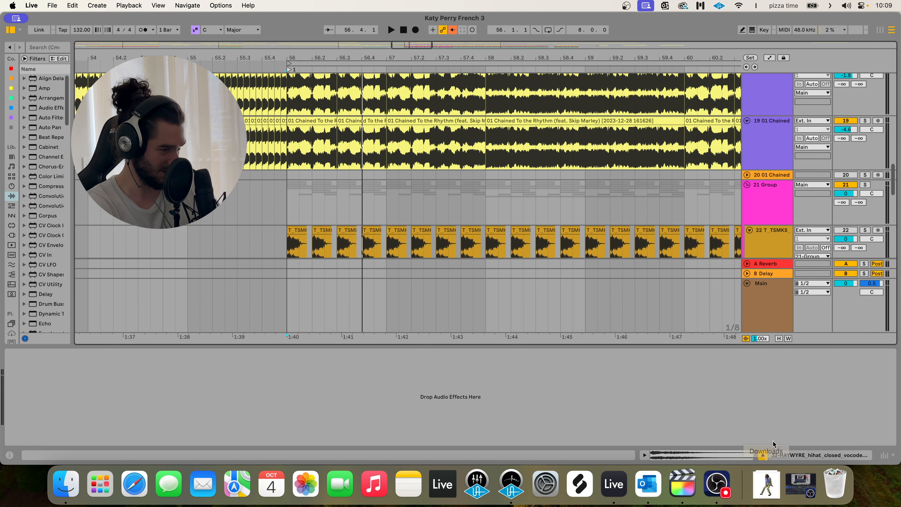
key(super+alt+l)
scroll(238, 197, up, 6)
click(276, 211)
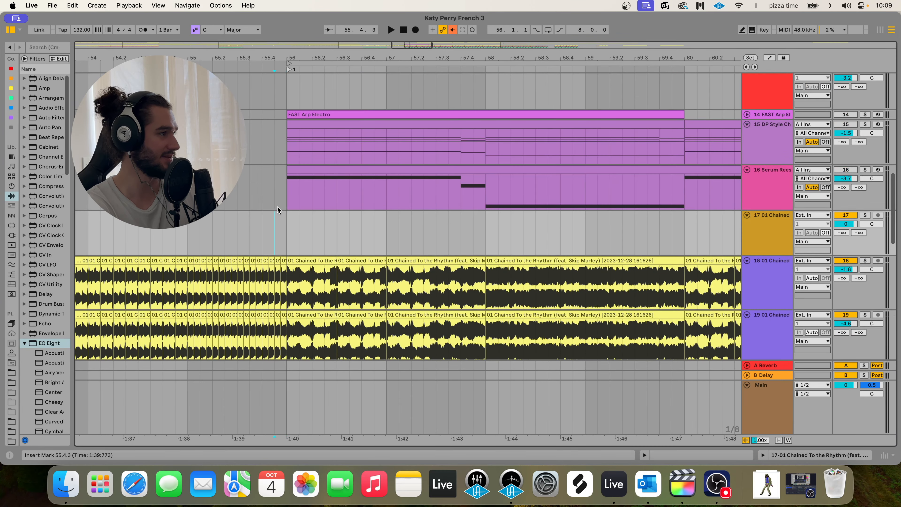
click(284, 208)
scroll(601, 201, down, 12)
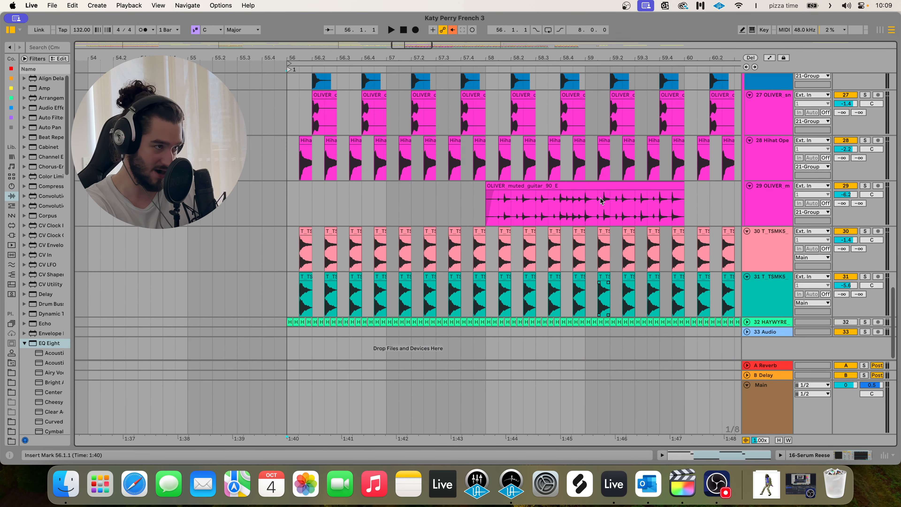
scroll(614, 221, up, 15)
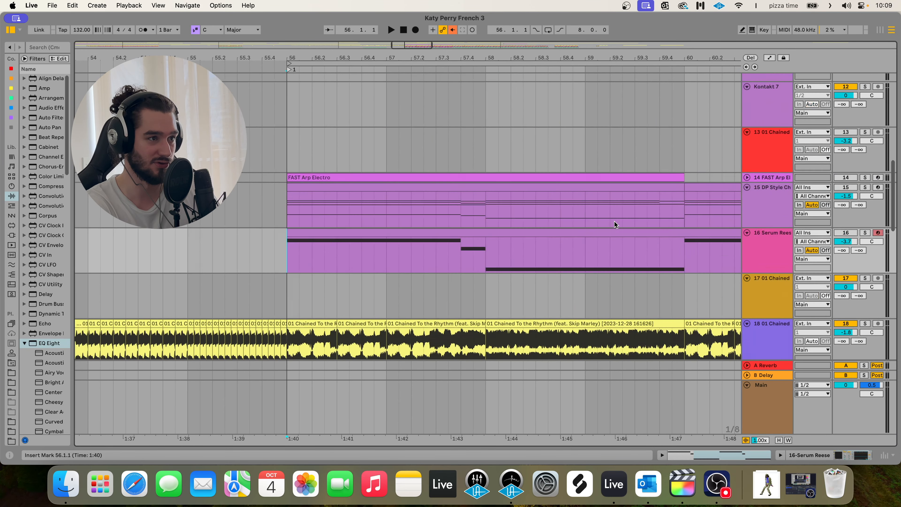
Step: Mark the track 18 Chained chop from bar 58 to 60, followed by each of its one-bar halves
scroll(614, 220, down, 2)
key(Down)
key(Down)
scroll(621, 265, down, 3)
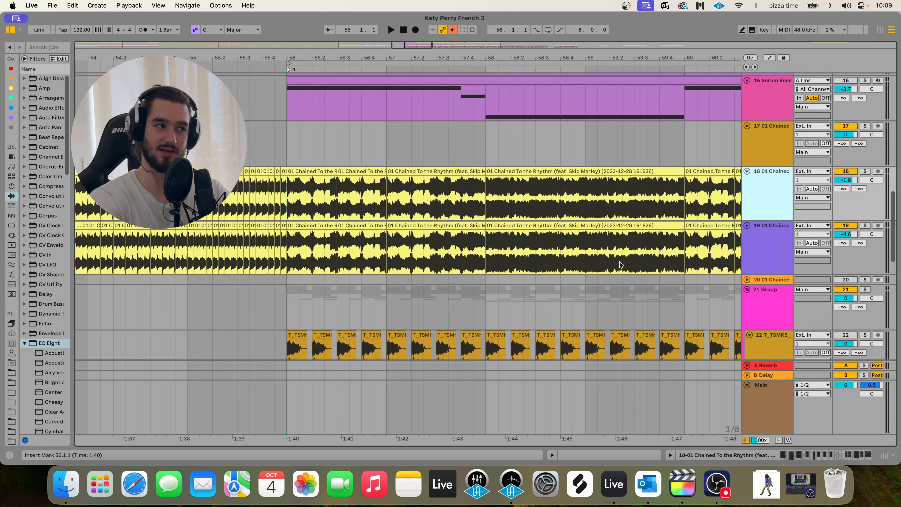
click(549, 216)
drag(493, 207, 684, 207)
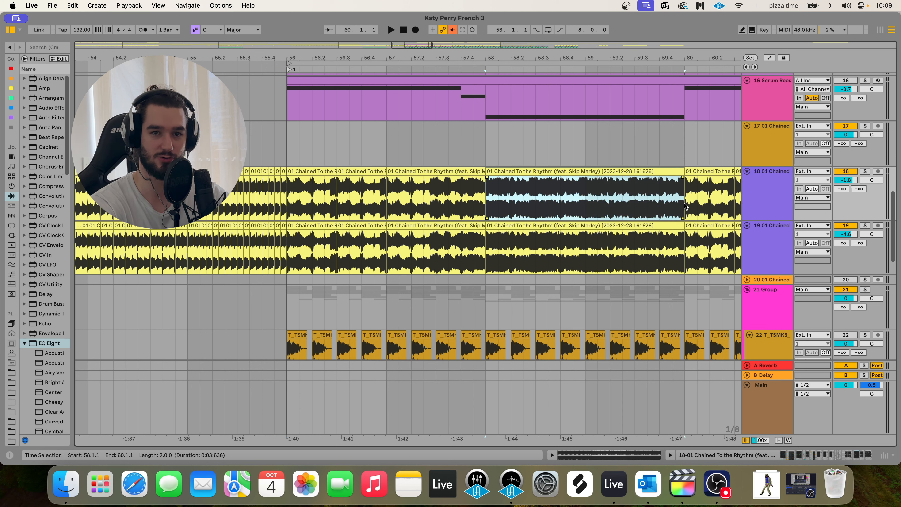
drag(585, 203, 681, 194)
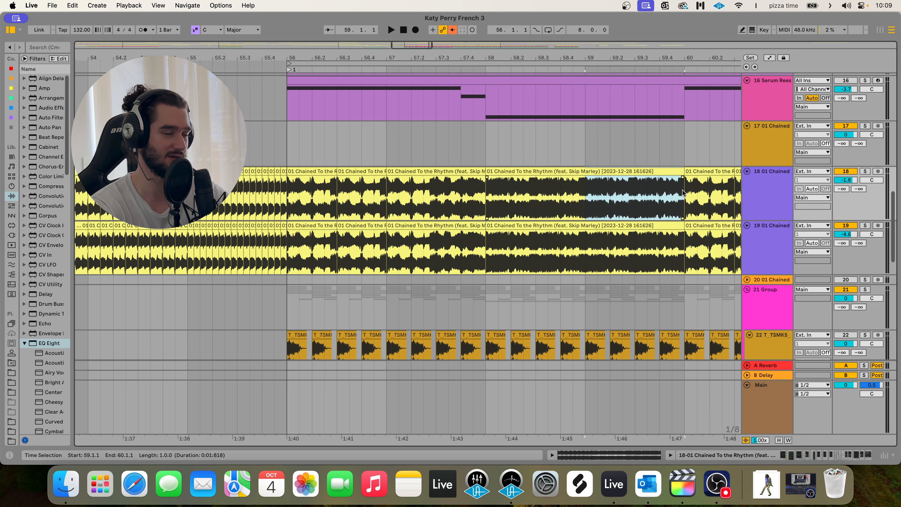
drag(585, 199, 492, 195)
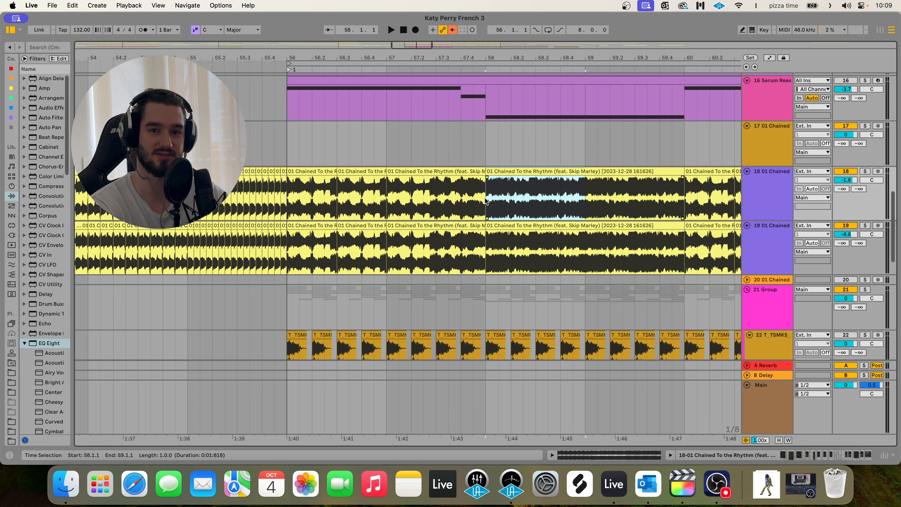
Step: Unsolo the track 15 DP Style Chords and lower the track's volume to -4.6 dB
scroll(369, 194, up, 5)
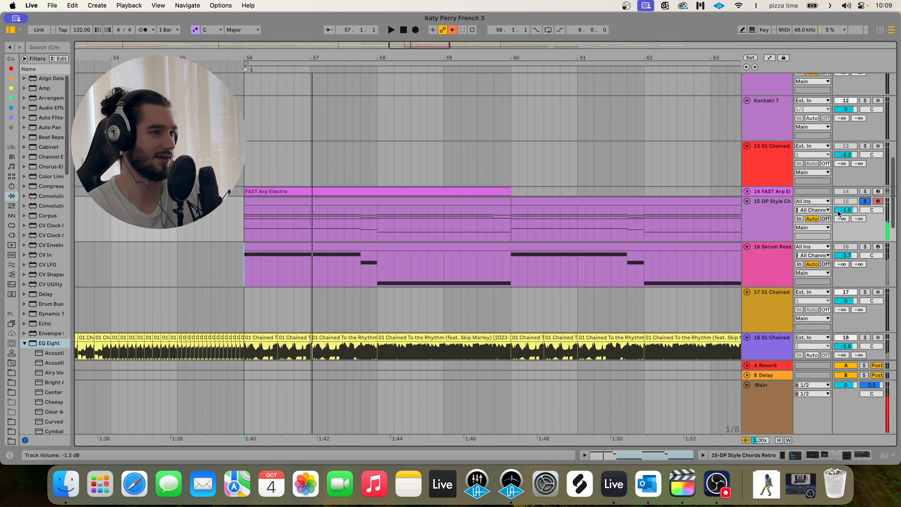
click(864, 201)
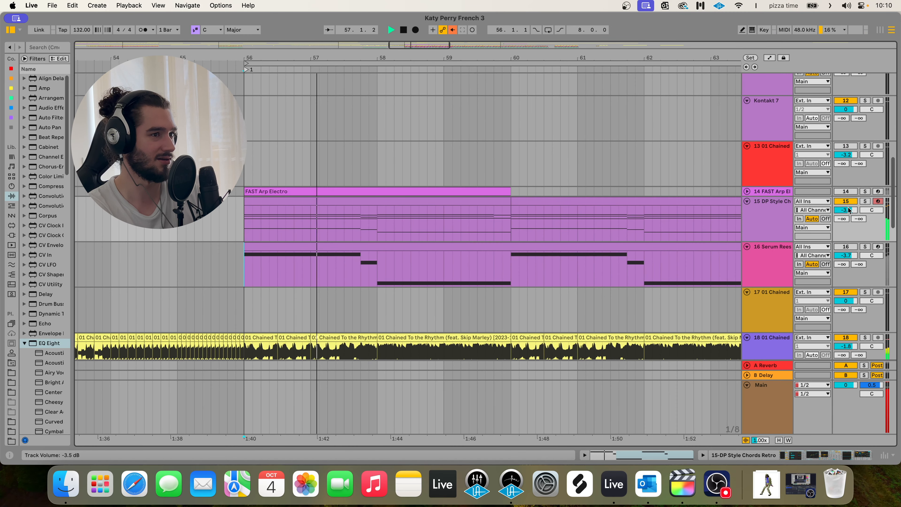
click(773, 216)
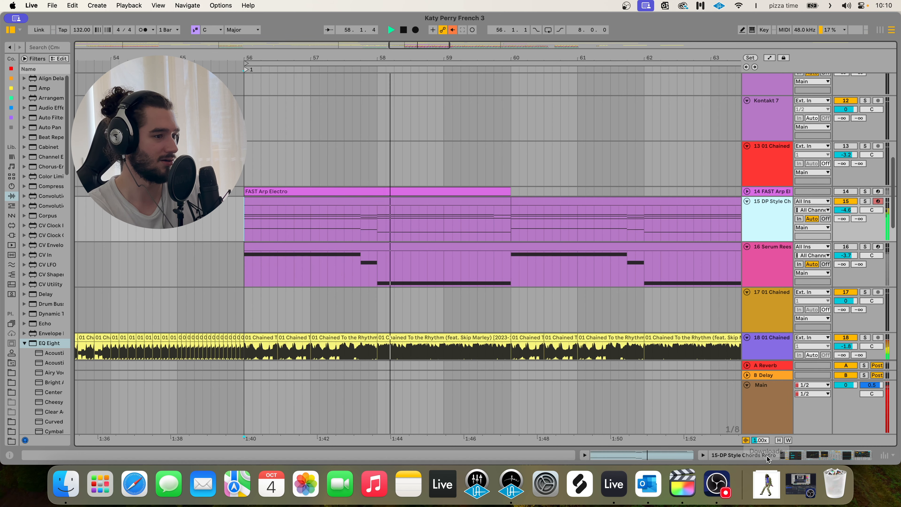
Step: Show the track 15 device chain and set the Redux rate to 17.9 kHz during playback
click(763, 457)
scroll(432, 355, right, 2)
drag(787, 384, 788, 380)
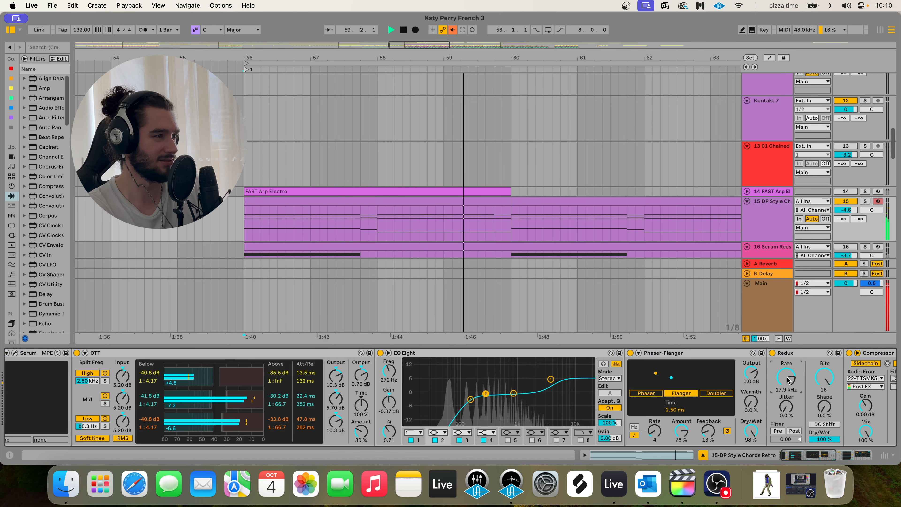
key(space)
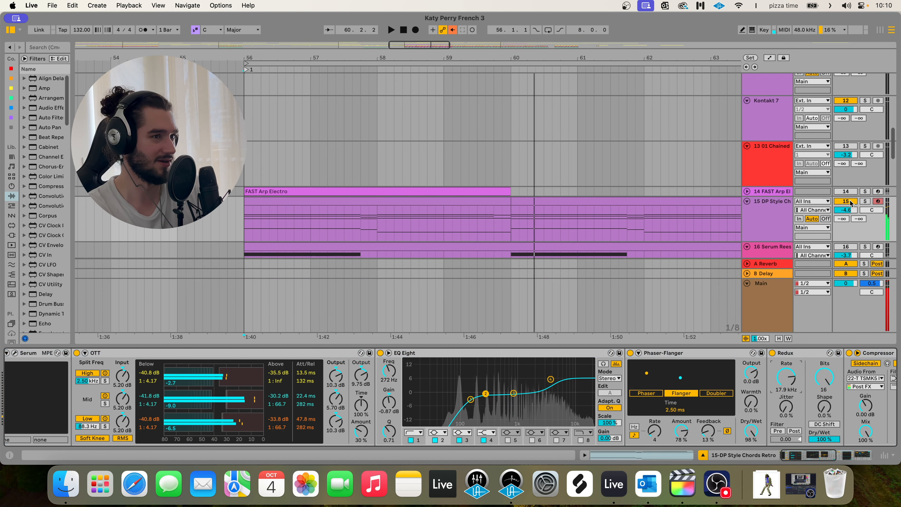
Step: Swap the track 15 chords for the track 14 FAST Arp Electro and play it, setting its volume to -2.8 dB
click(845, 202)
click(747, 191)
scroll(759, 199, down, 2)
click(842, 154)
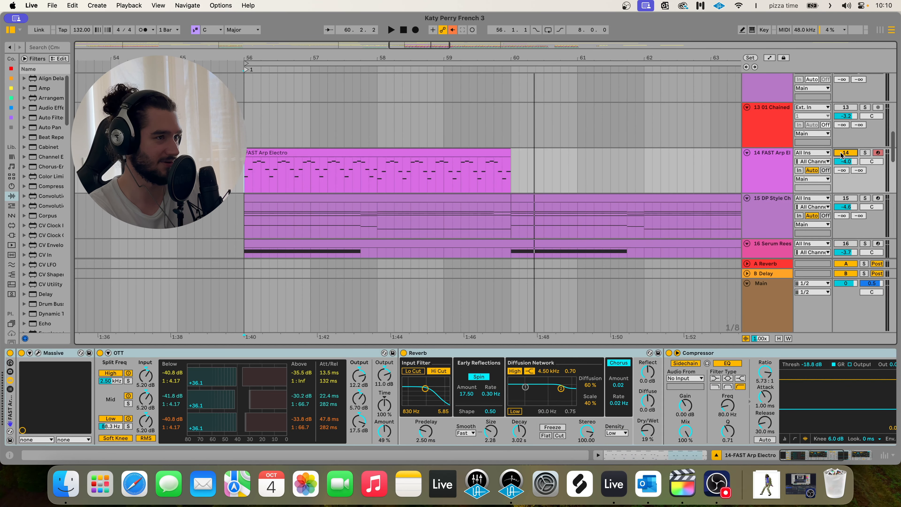
key(space)
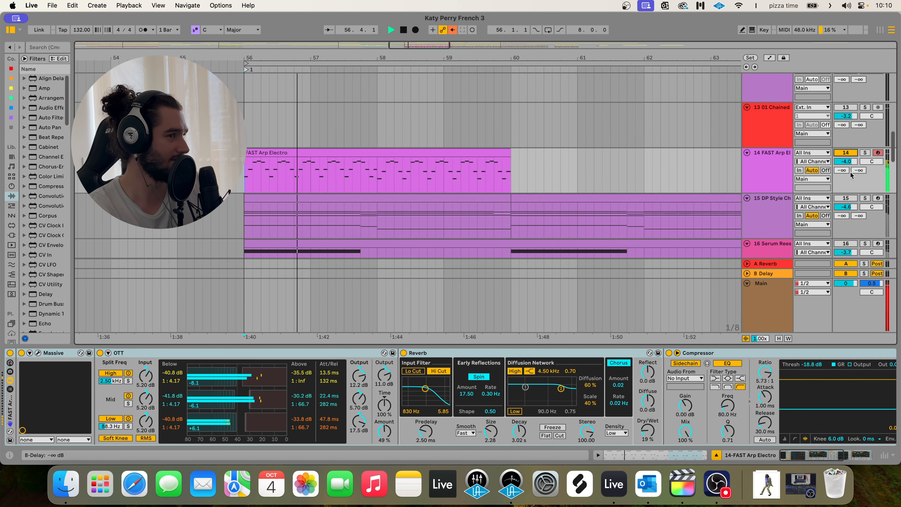
key(space)
scroll(587, 173, down, 5)
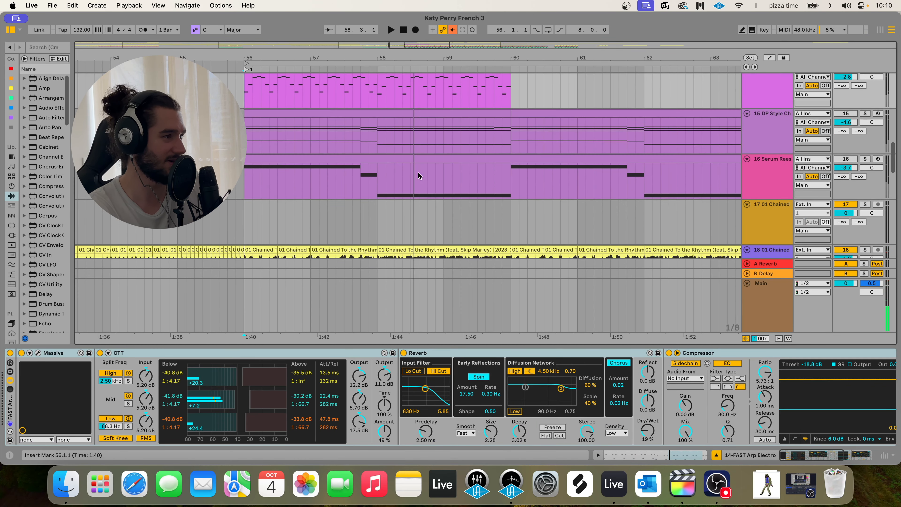
Step: Inspect the track 16 Serum Reese device chain and activate the track for playback from bar 56
click(653, 179)
click(759, 179)
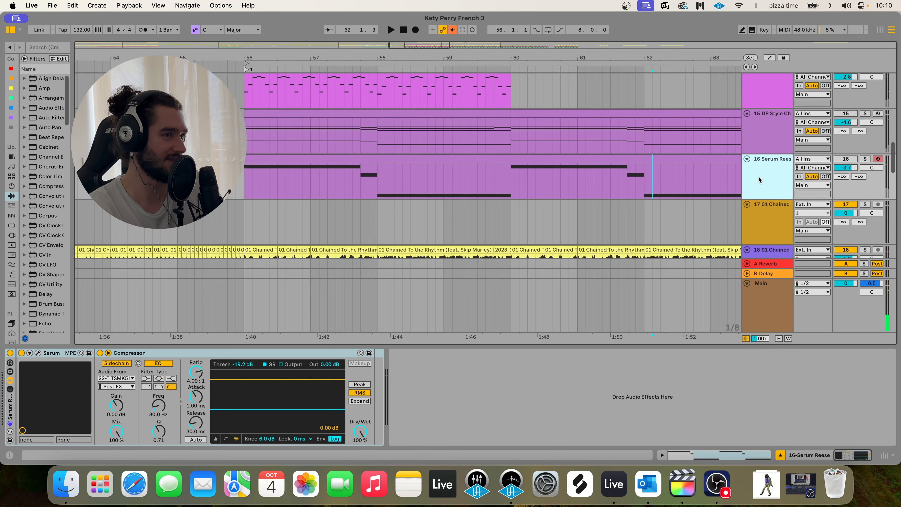
click(493, 180)
scroll(696, 161, down, 1)
click(769, 148)
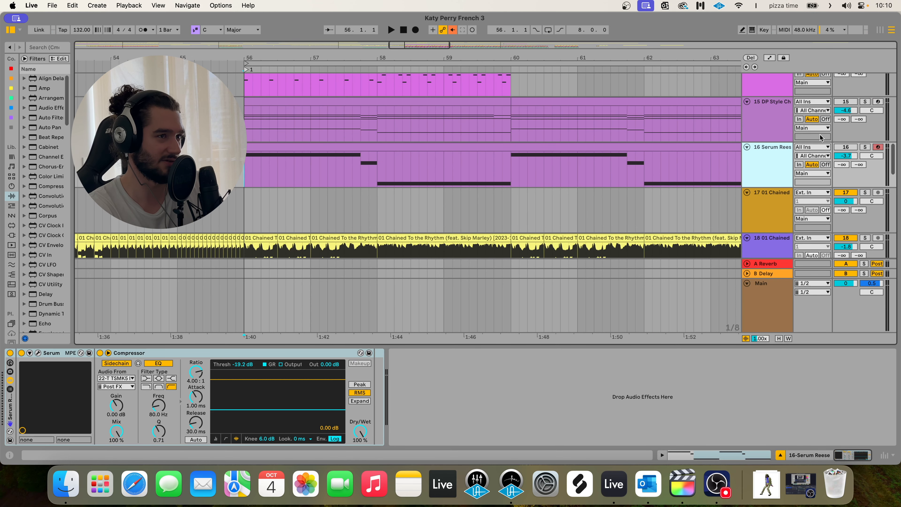
click(834, 141)
click(846, 148)
Step: Play the track 16 Serum Reese with the samples from bar 56 and set its volume to -4.0 dB
scroll(804, 157, down, 5)
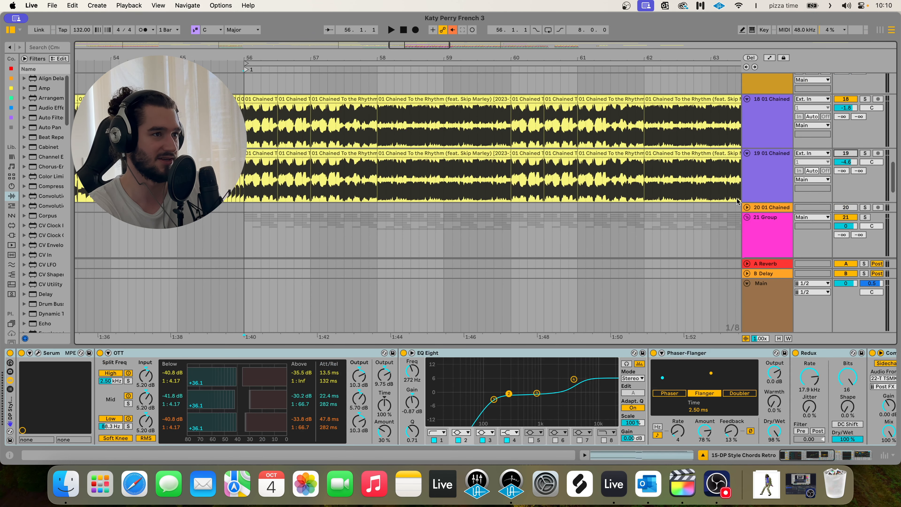
scroll(738, 201, up, 3)
key(space)
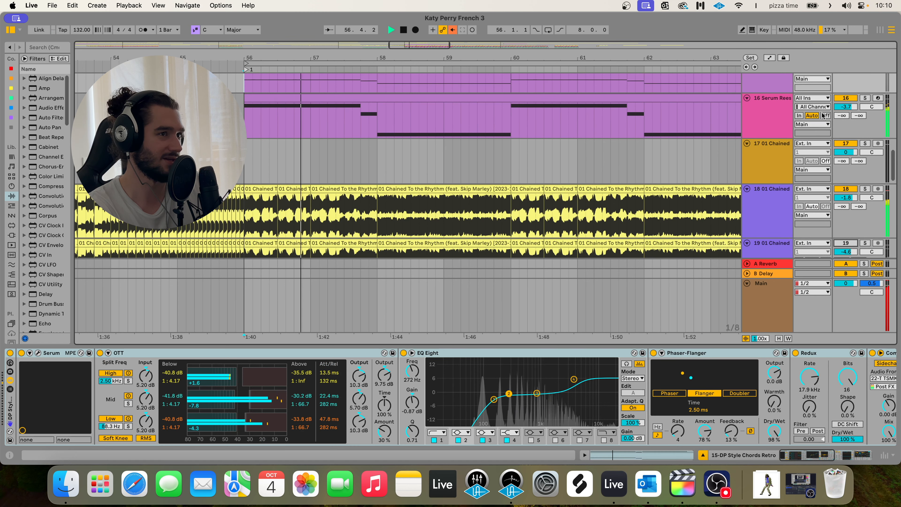
drag(847, 107, 848, 128)
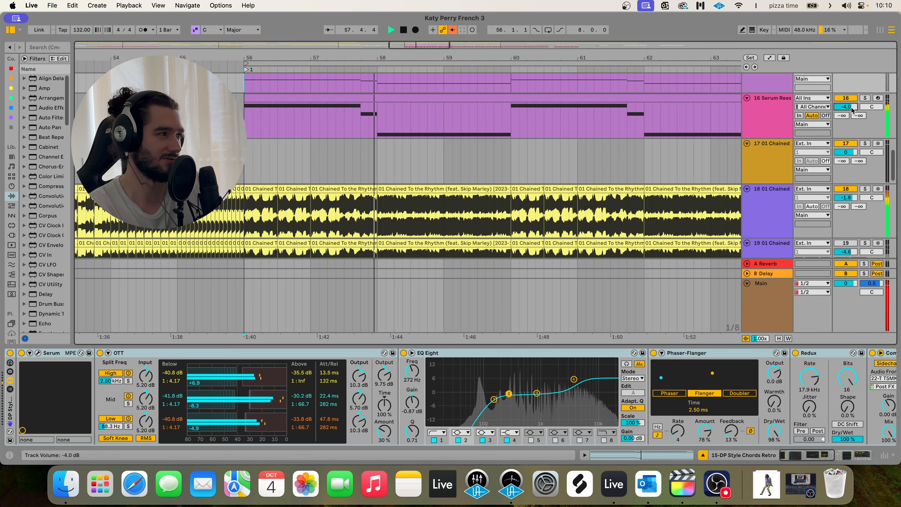
click(379, 128)
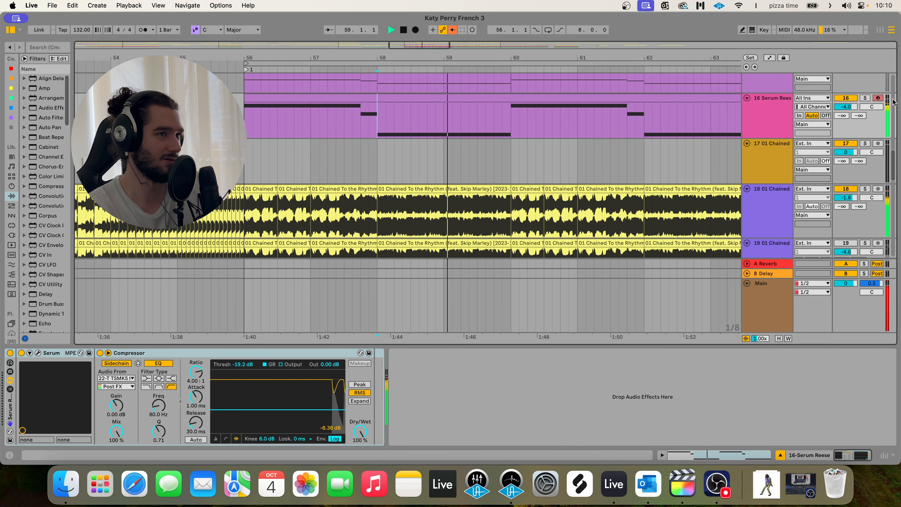
key(space)
Step: Select bars 56 to 58 on the empty track 17, hide the device view and zoom out around the track 18 samples
scroll(740, 212, up, 5)
scroll(740, 213, down, 5)
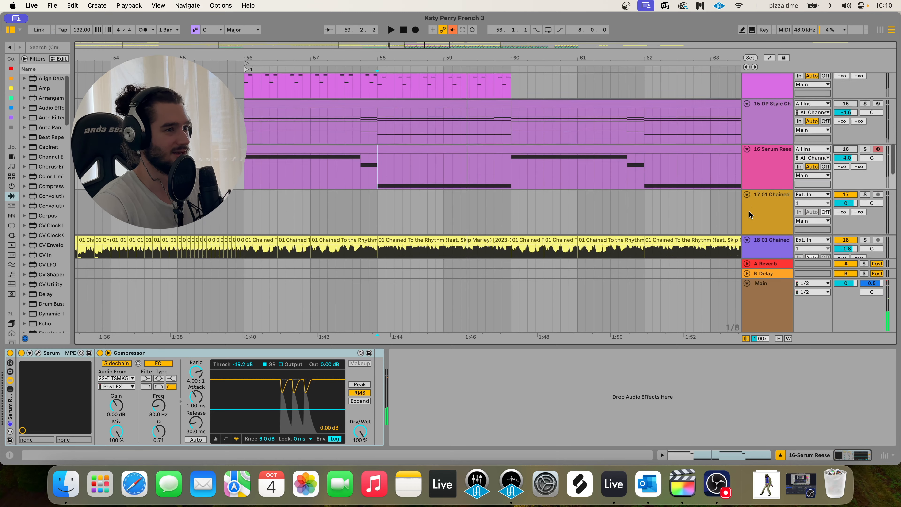
mouse_move(378, 199)
mouse_down()
mouse_move(257, 215)
mouse_move(379, 187)
mouse_up()
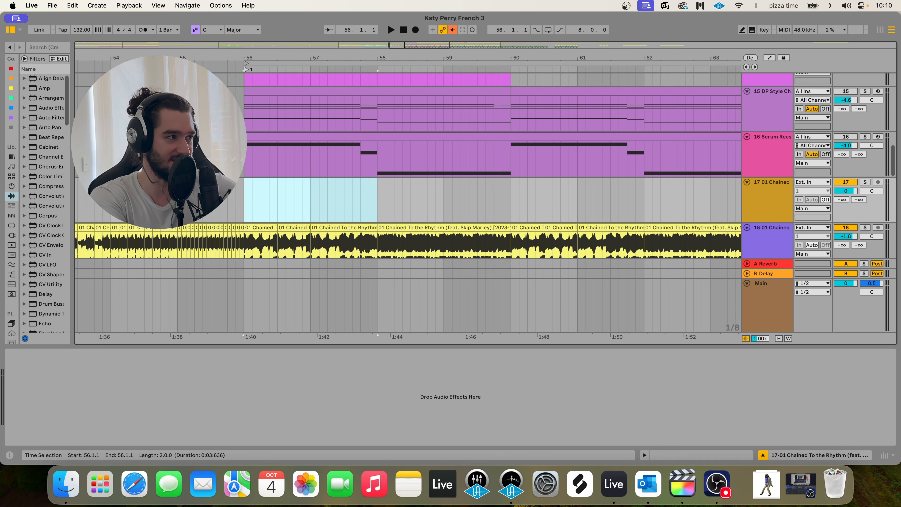
scroll(248, 200, down, 5)
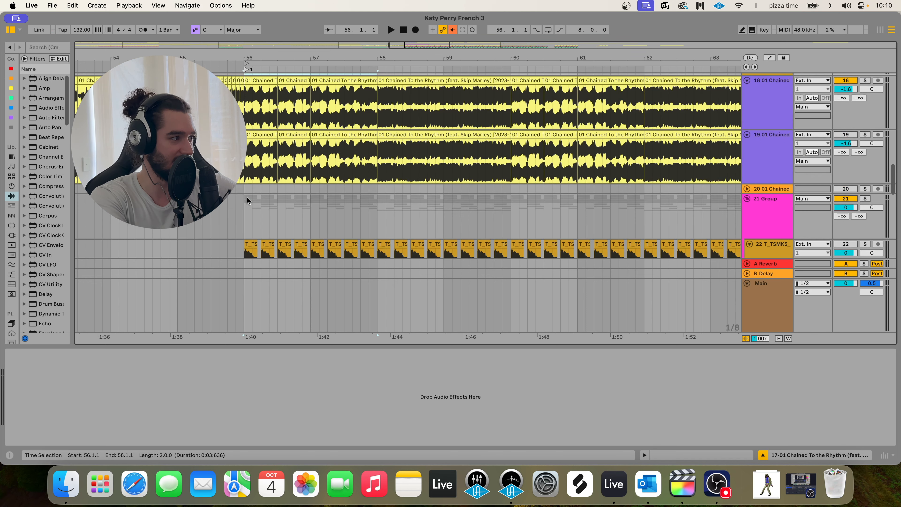
click(763, 455)
click(759, 219)
drag(441, 52, 363, 174)
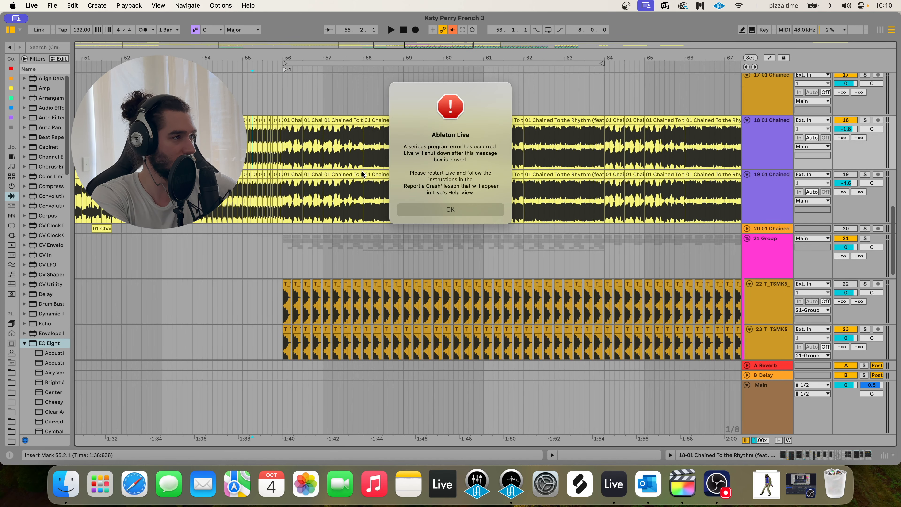
Step: Dismiss Live's program error message and close the empty Finder window
click(444, 210)
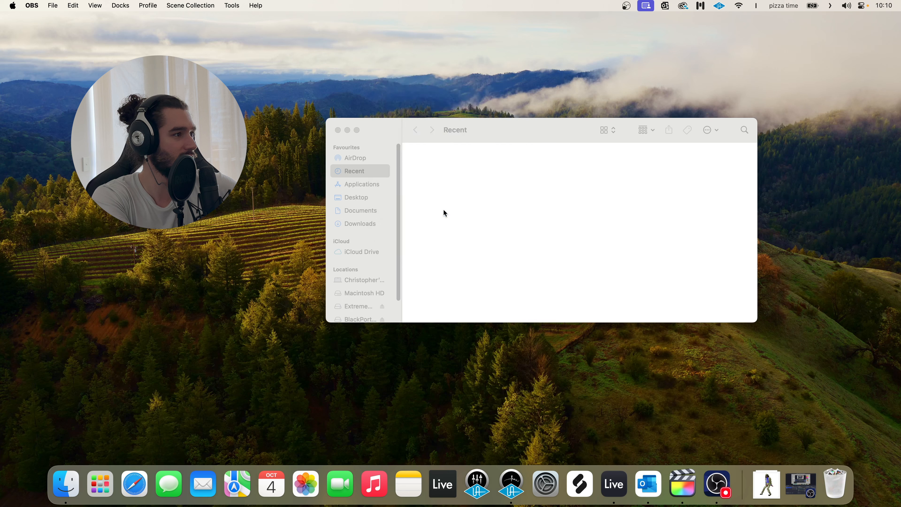
click(338, 131)
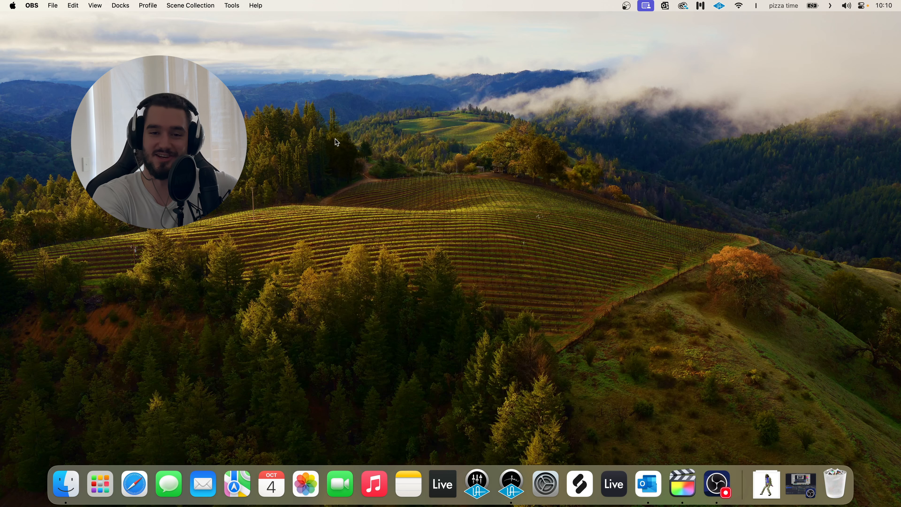